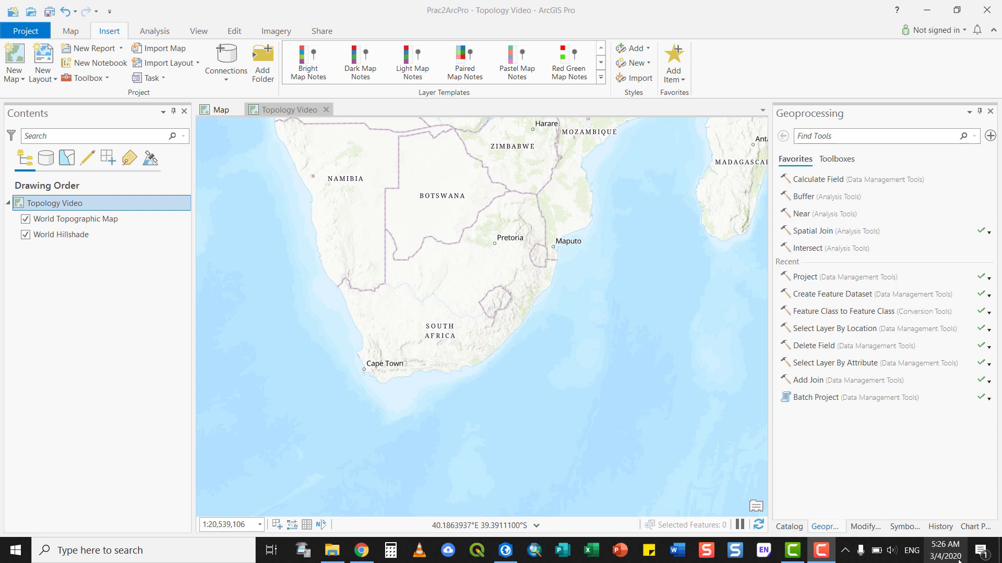
From the Catalog pane, start a new feature dataset in MyProject.gdb
left_click(789, 527)
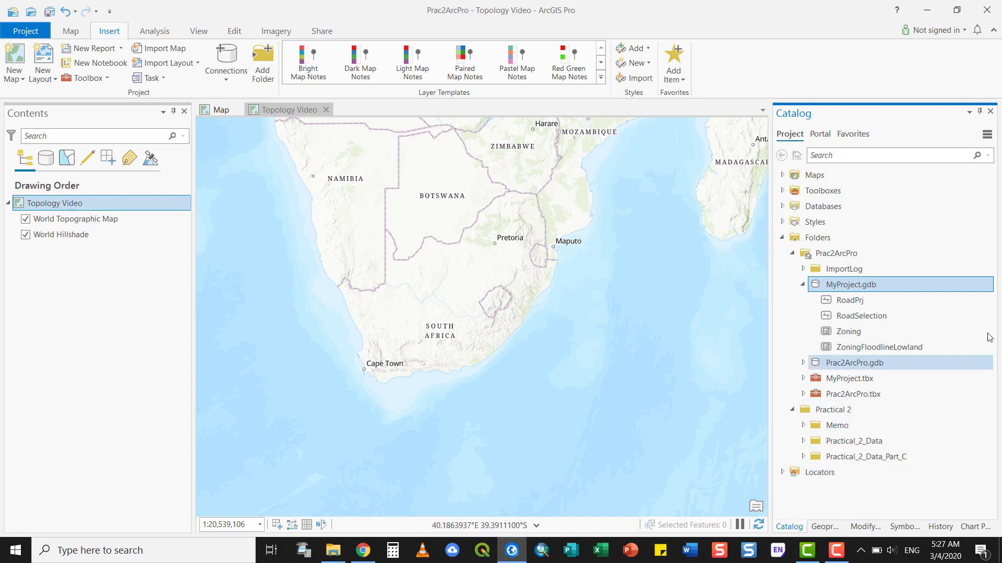
right_click(865, 286)
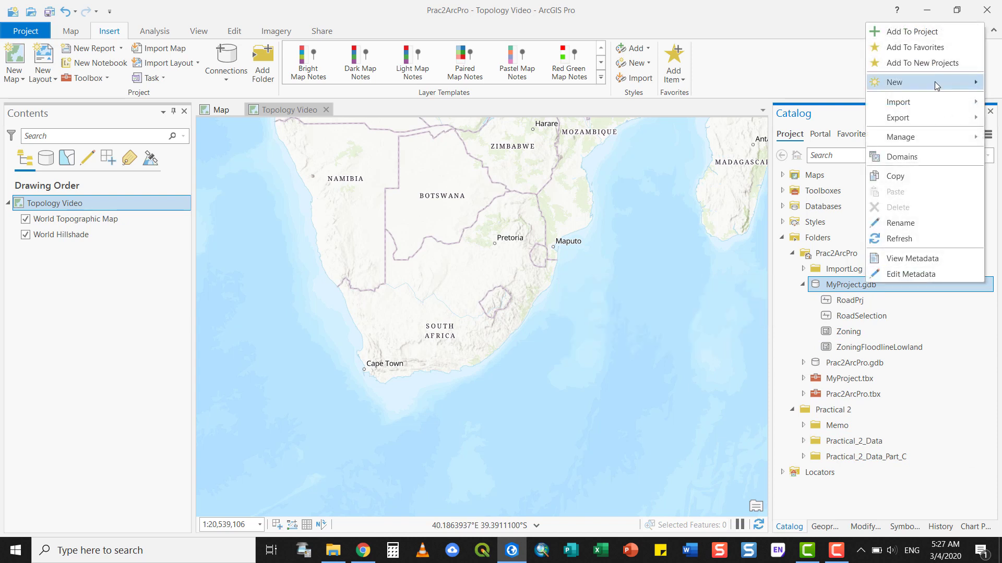
mouse_move(933, 82)
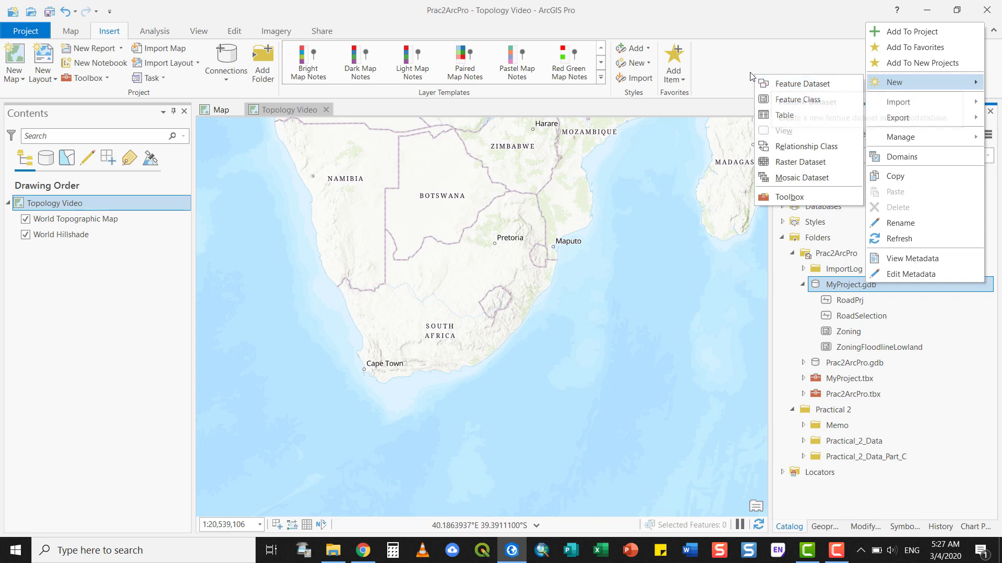
left_click(771, 84)
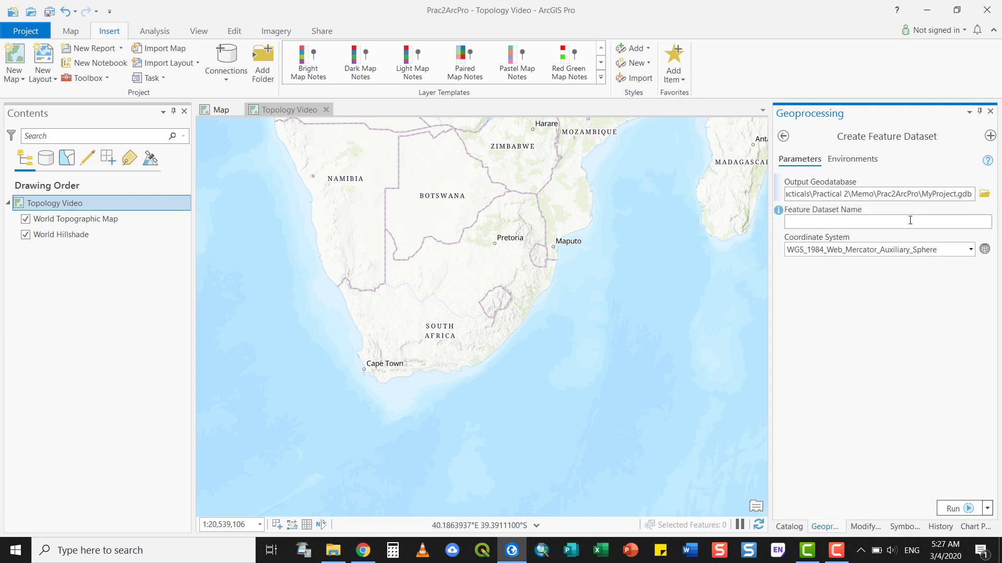
Enter 'Topology' as the new feature dataset's name
left_click(910, 220)
type("Topology")
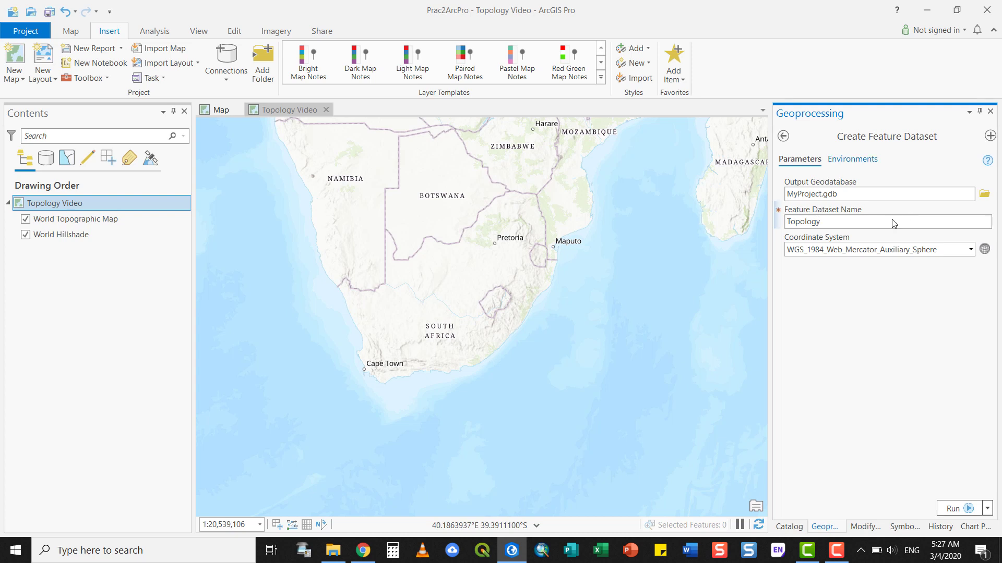
left_click(956, 255)
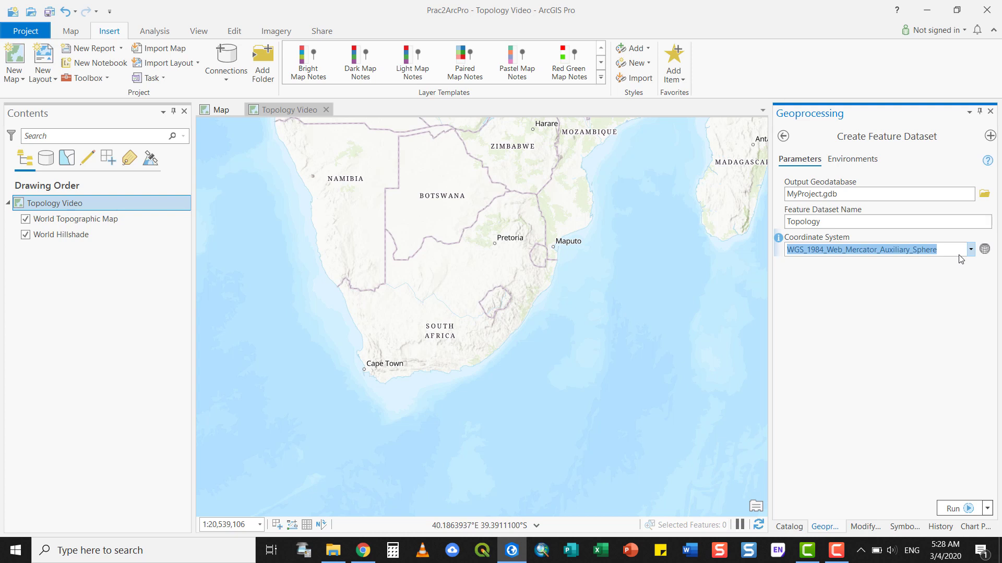
Cancel the coordinate system chooser, leave the tool, and return to the Catalog
left_click(985, 249)
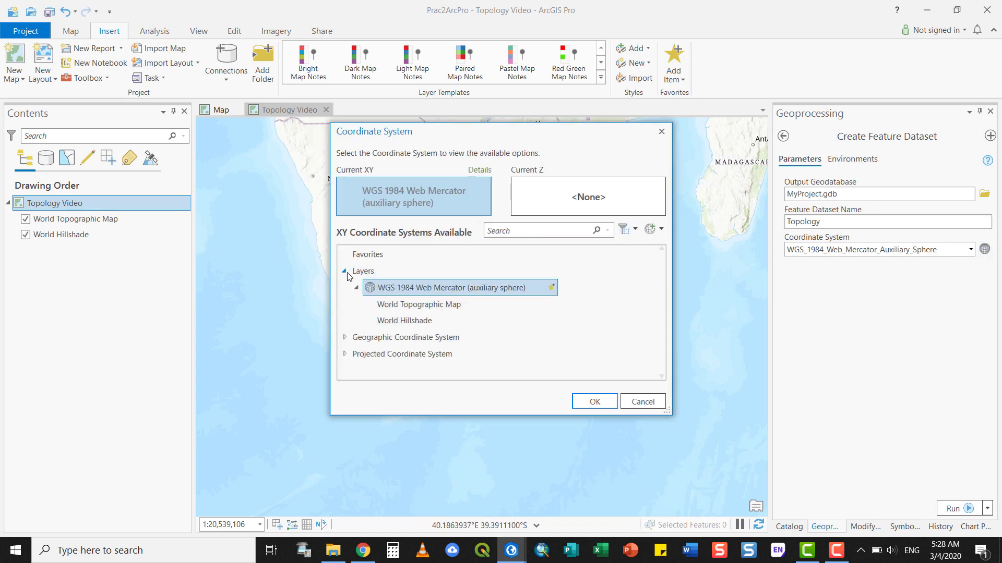
key("Up")
left_click(642, 404)
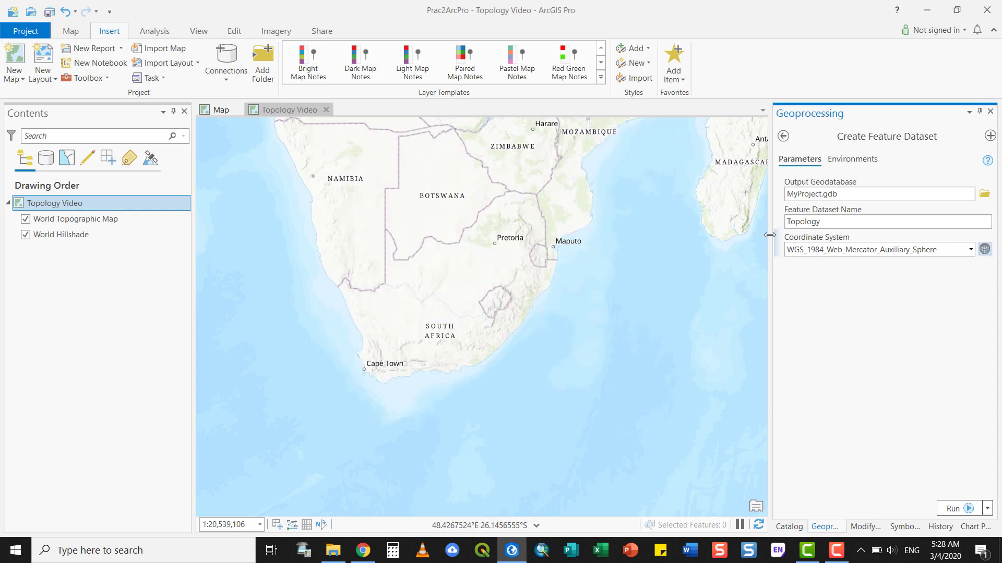
left_click(783, 136)
left_click(789, 527)
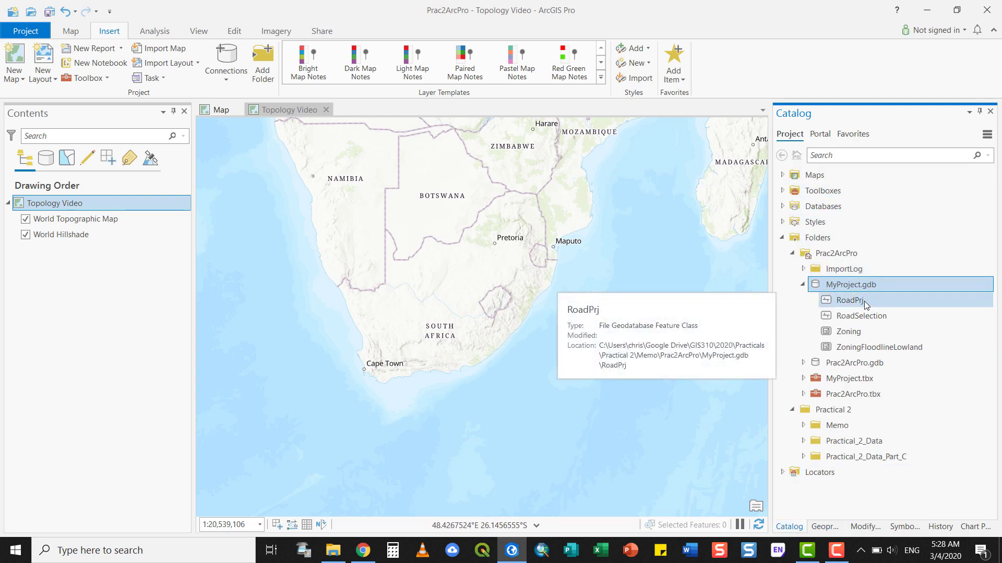
Add RoadPrj to the current map and open its layer properties
right_click(864, 301)
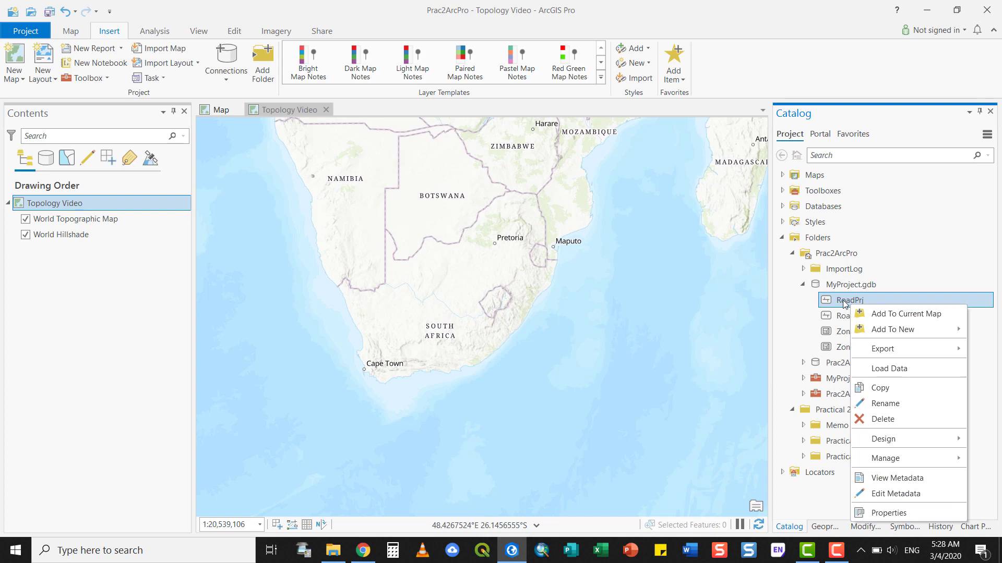
left_click(887, 313)
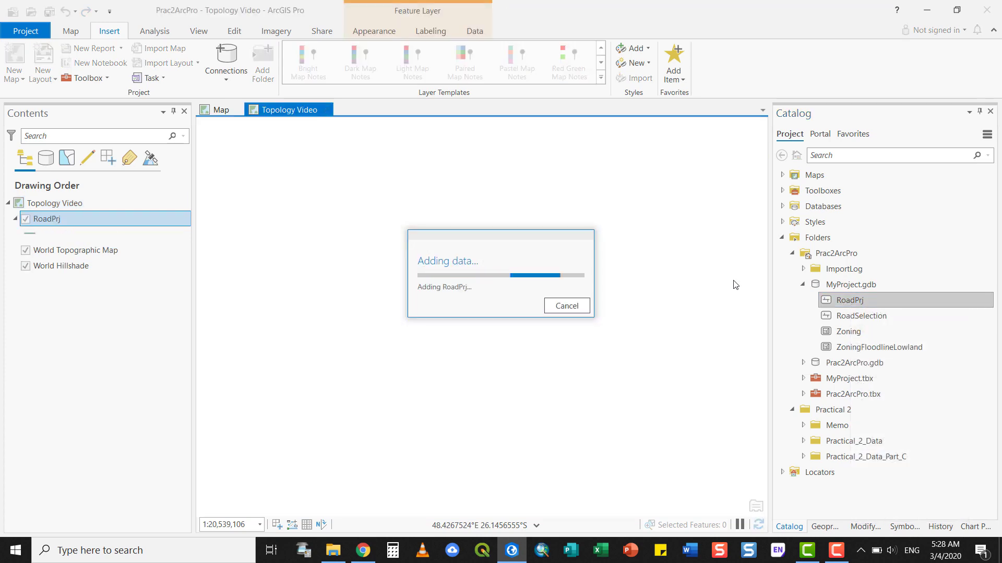
right_click(47, 220)
left_click(112, 526)
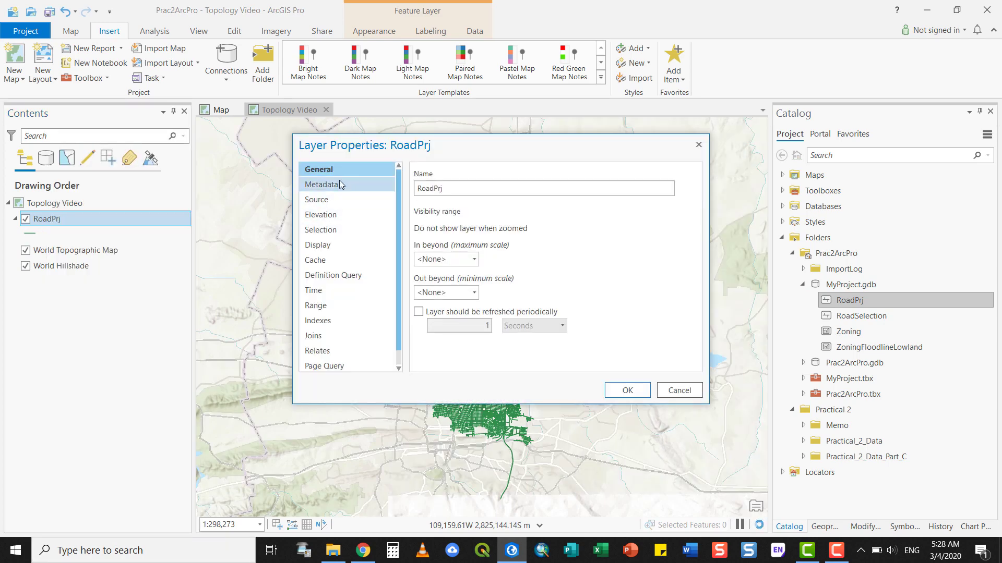
Check RoadPrj's spatial reference: Lo29 Transverse Mercator, Hartebeesthoek 1994
left_click(324, 187)
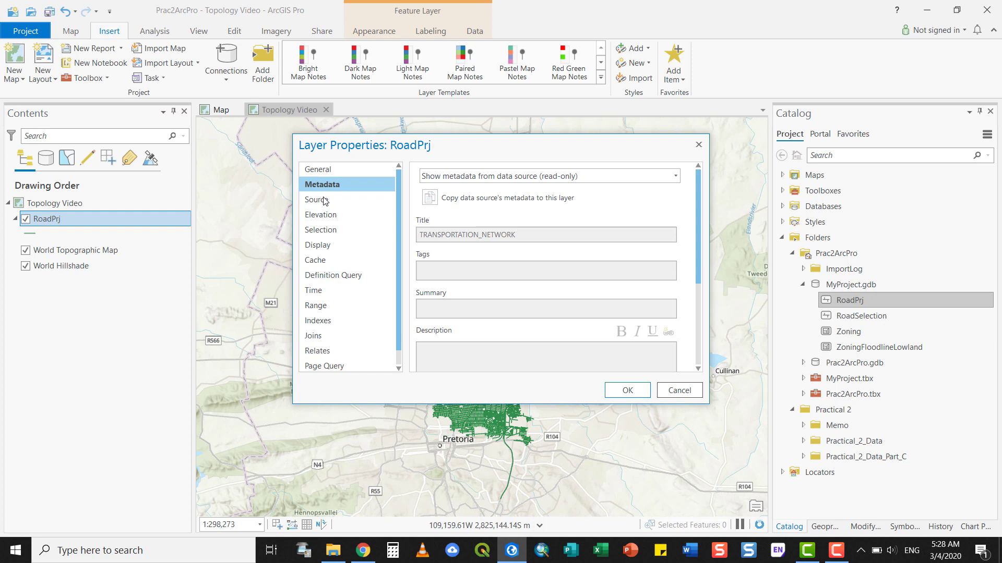
left_click(323, 205)
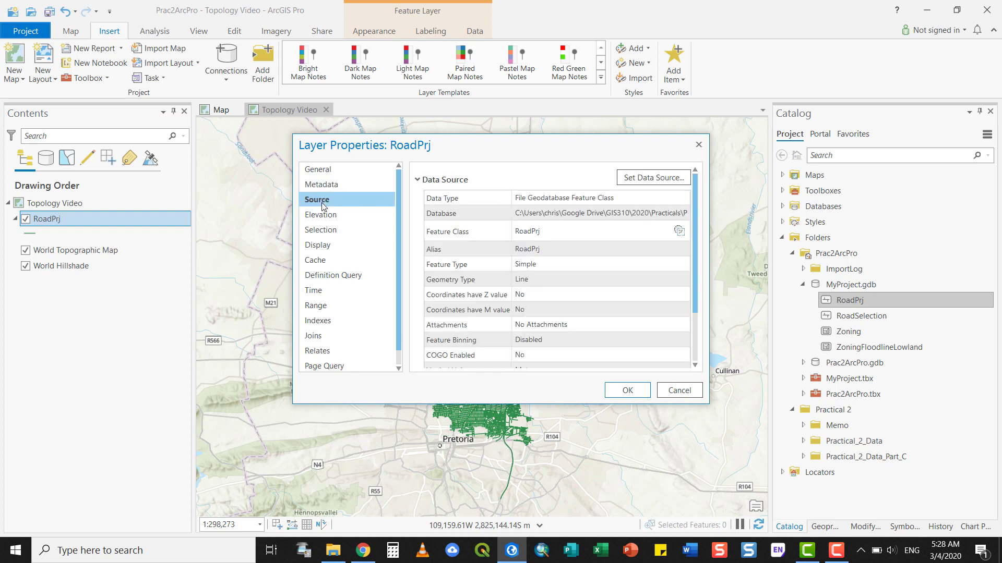
scroll(584, 251, "down", 3)
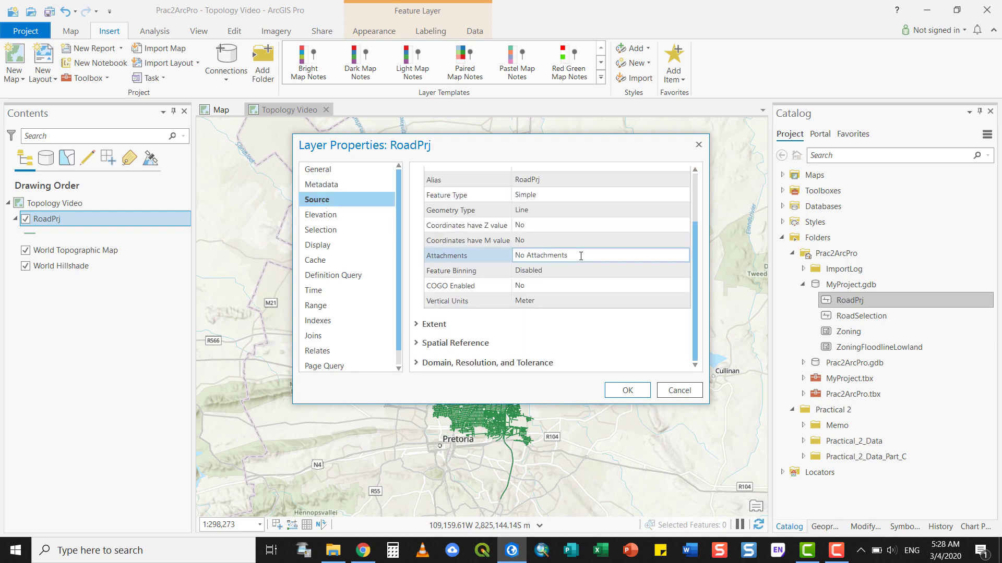
left_click(452, 344)
scroll(581, 306, "down", 2)
left_click(553, 302)
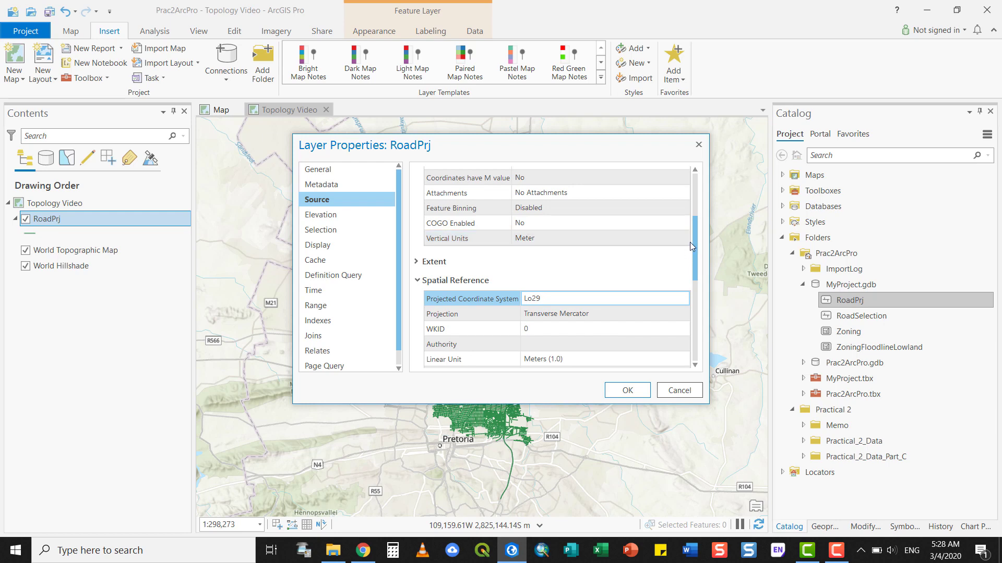
scroll(657, 250, "down", 1)
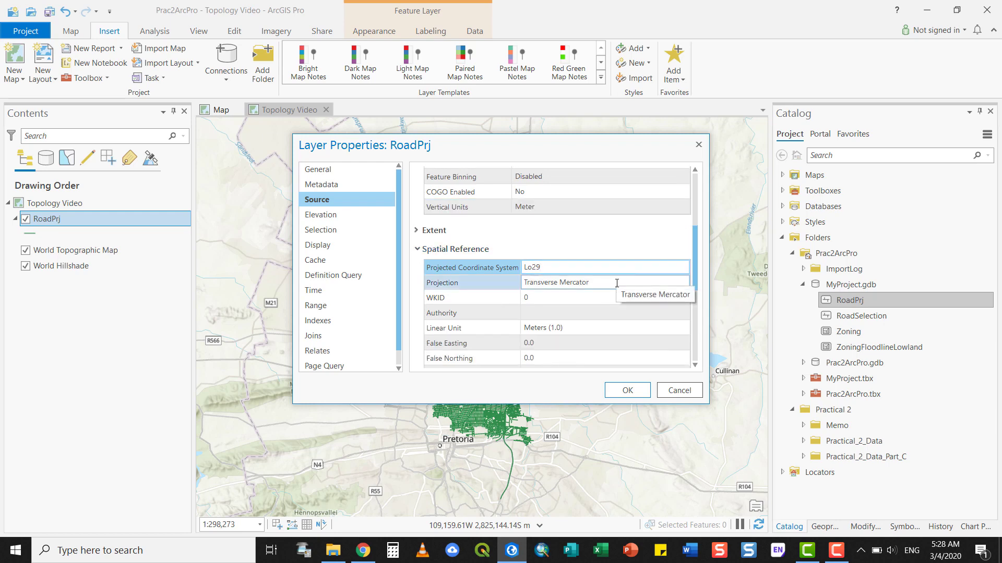
scroll(615, 342, "down", 4)
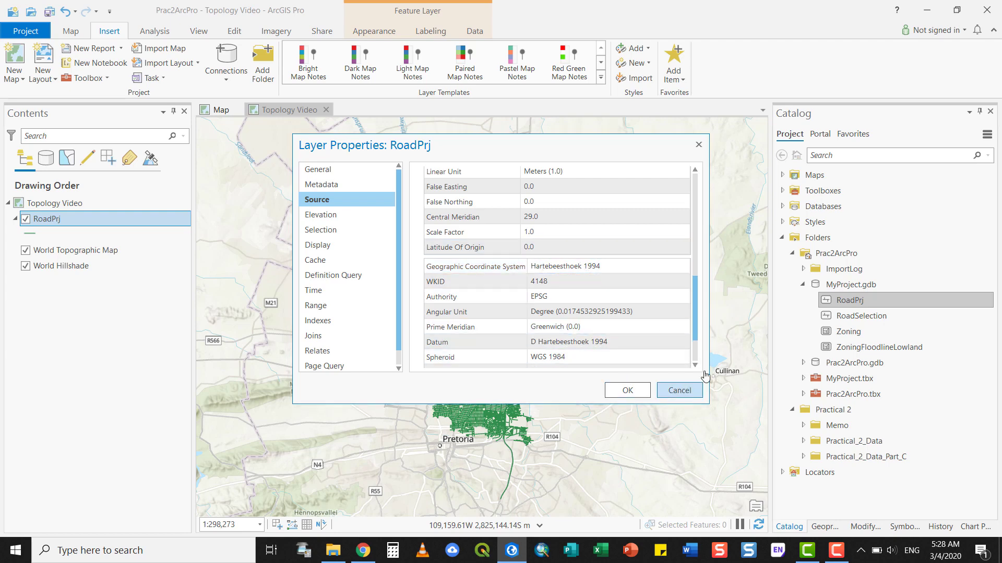
Close Layer Properties and start a new feature dataset named 'Topology' in MyProject.gdb
left_click(679, 391)
right_click(828, 286)
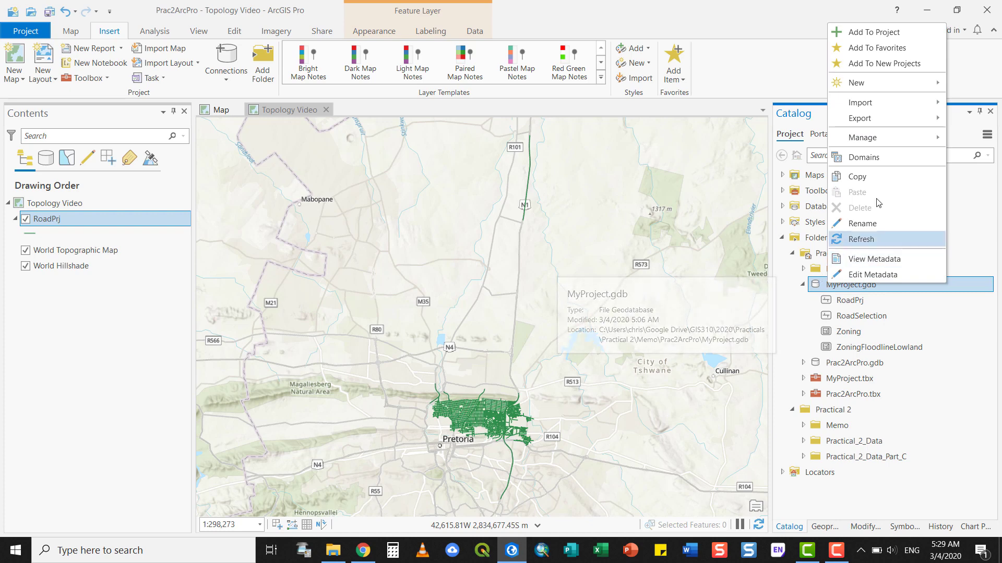
mouse_move(859, 89)
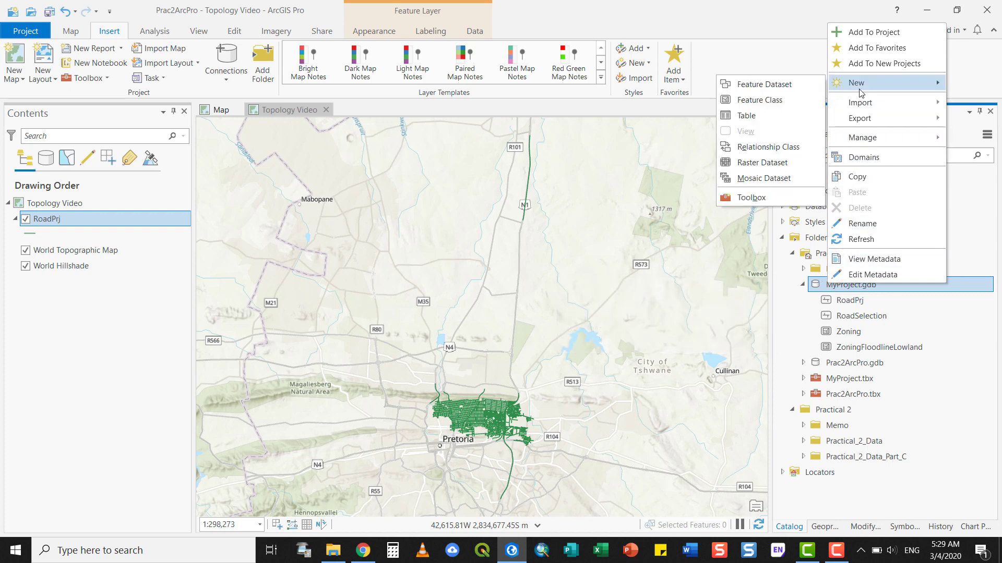
left_click(777, 85)
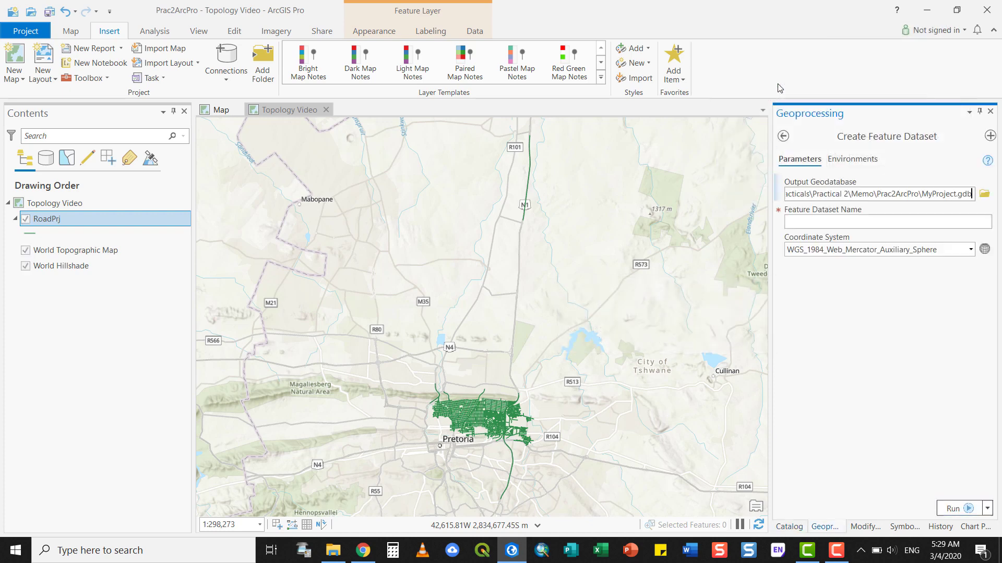
left_click(865, 221)
type("Topology")
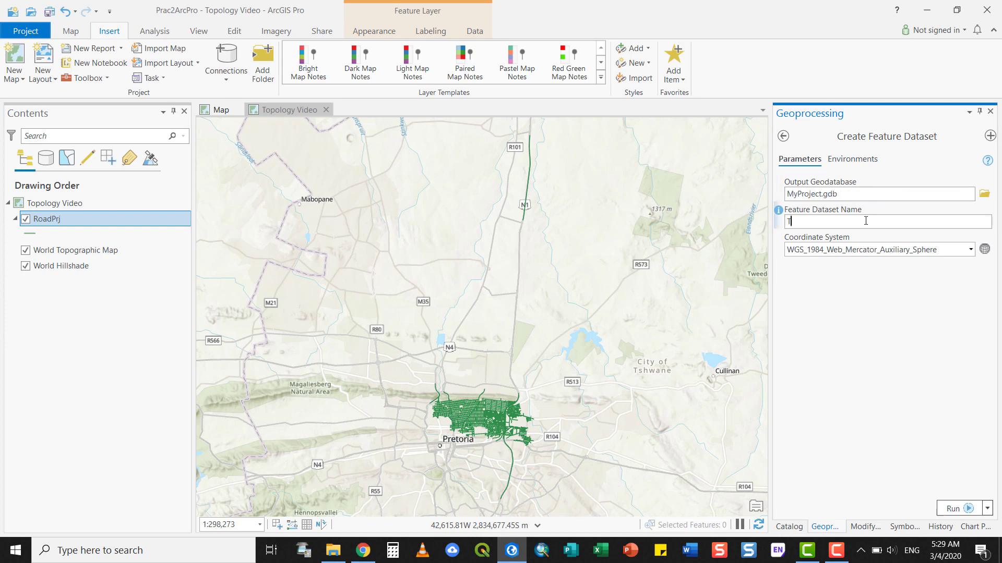
Set the dataset's coordinate system to Lo29 and run the tool
left_click(984, 249)
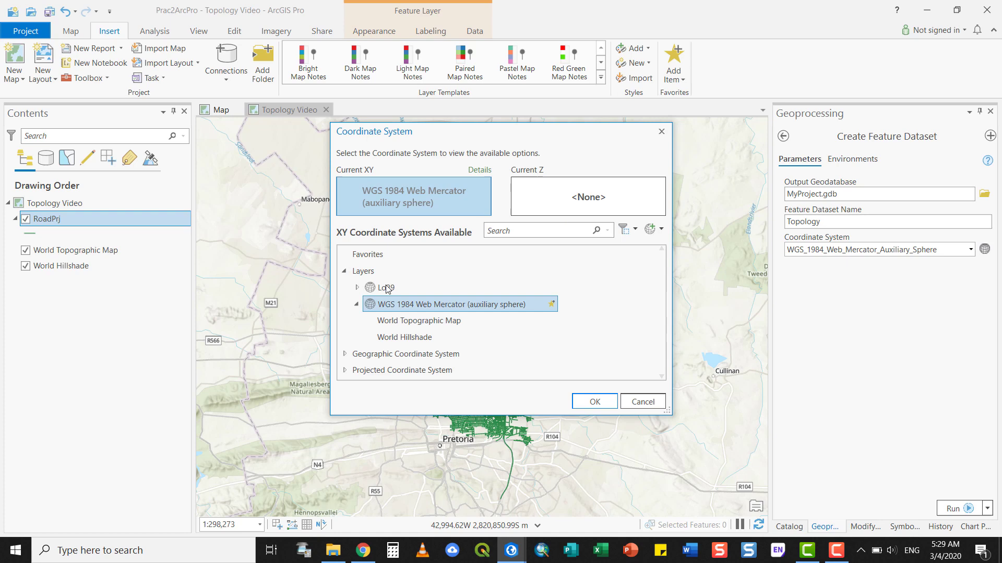
left_click(383, 287)
left_click(593, 402)
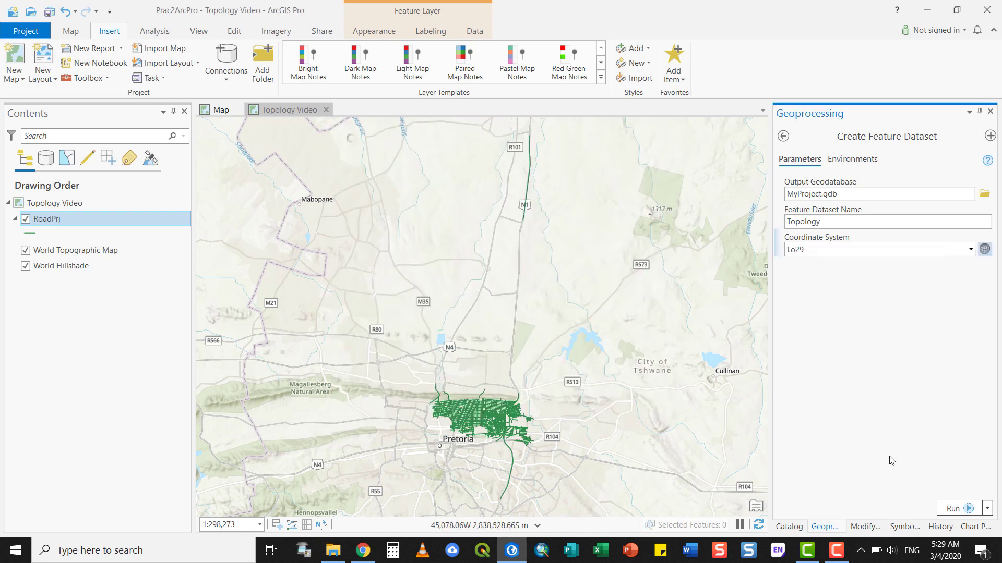
left_click(967, 509)
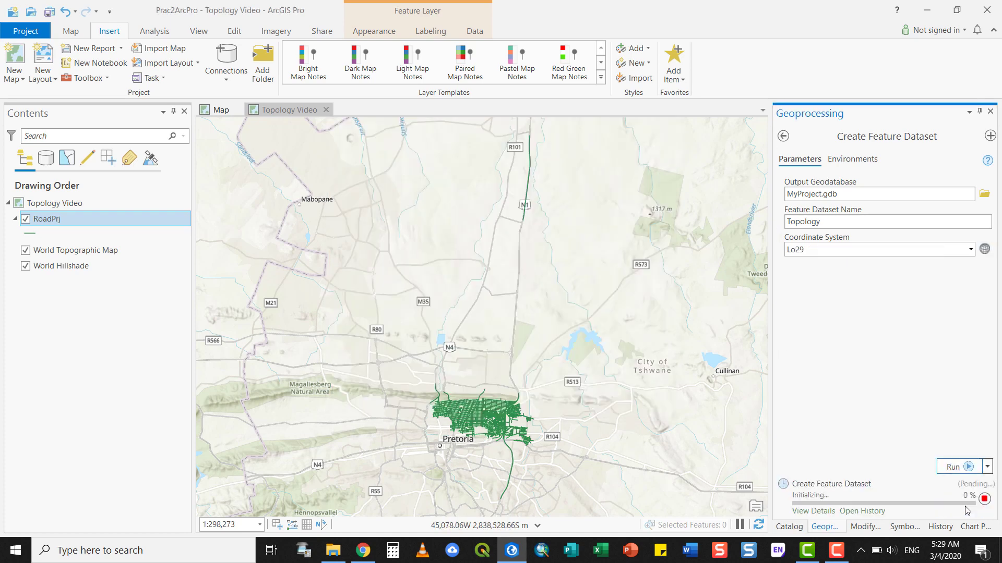
mouse_move(966, 510)
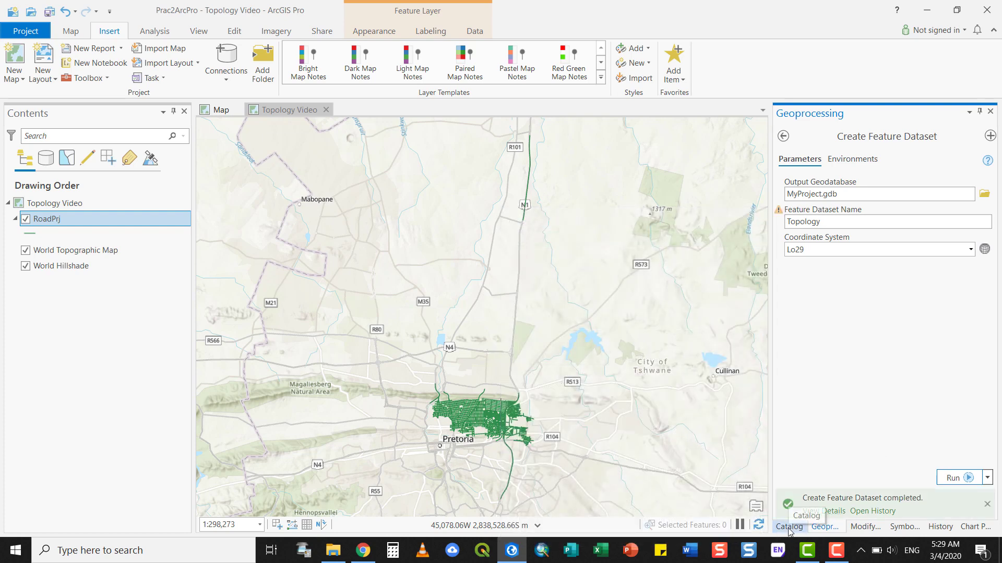
Search geoprocessing for 'feature dataset' and open the Create Feature Dataset tool
left_click(782, 138)
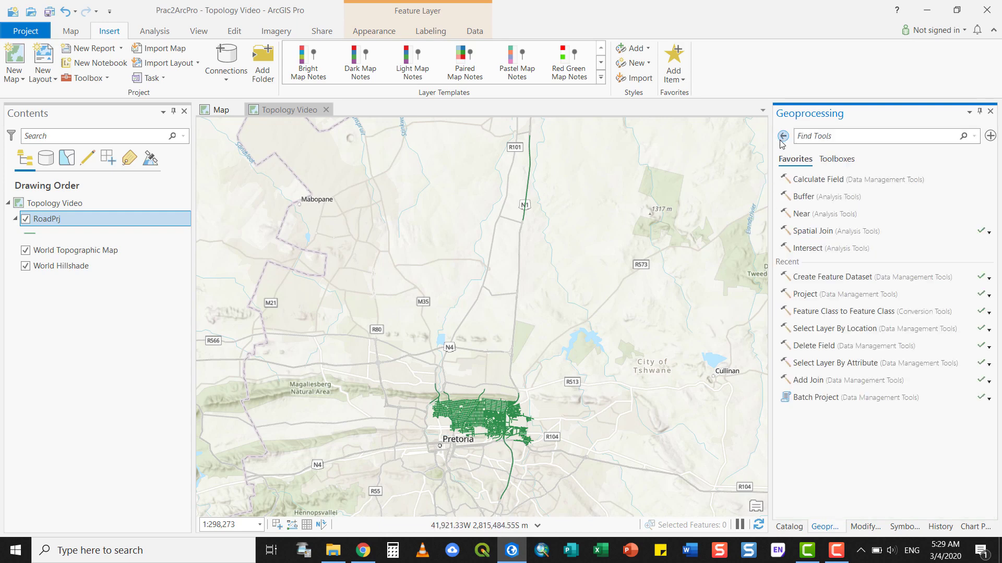
left_click(809, 135)
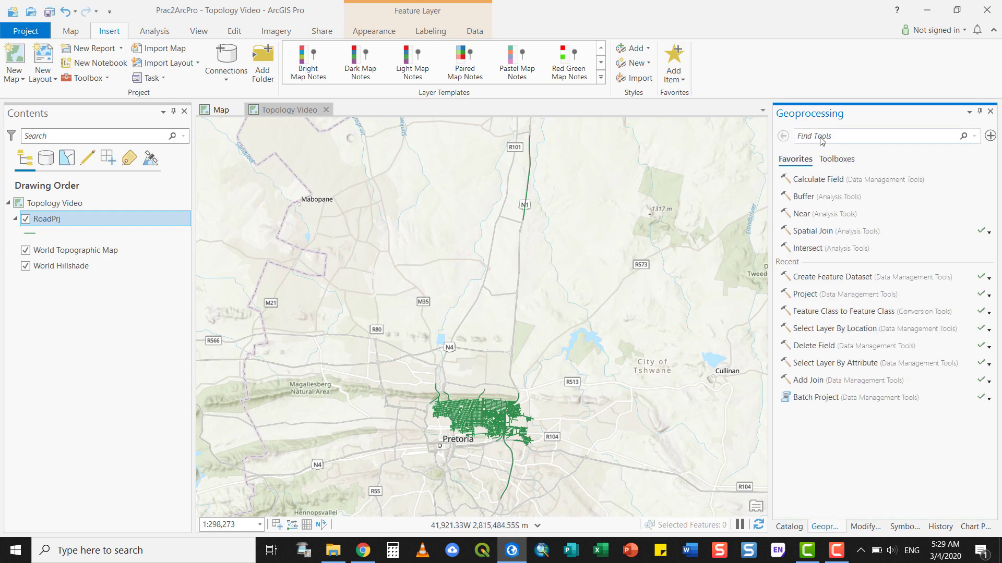
type("feature datas")
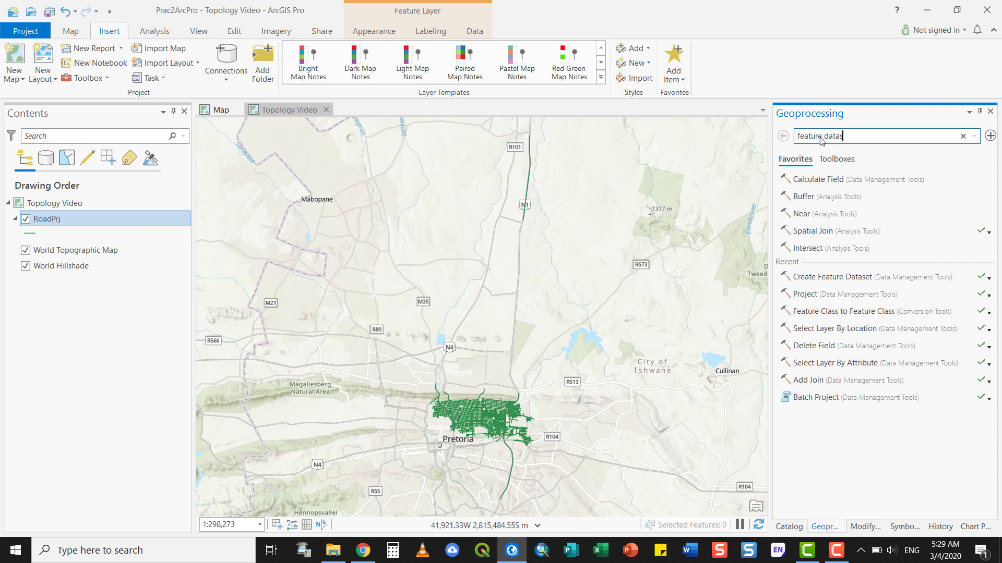
type("et")
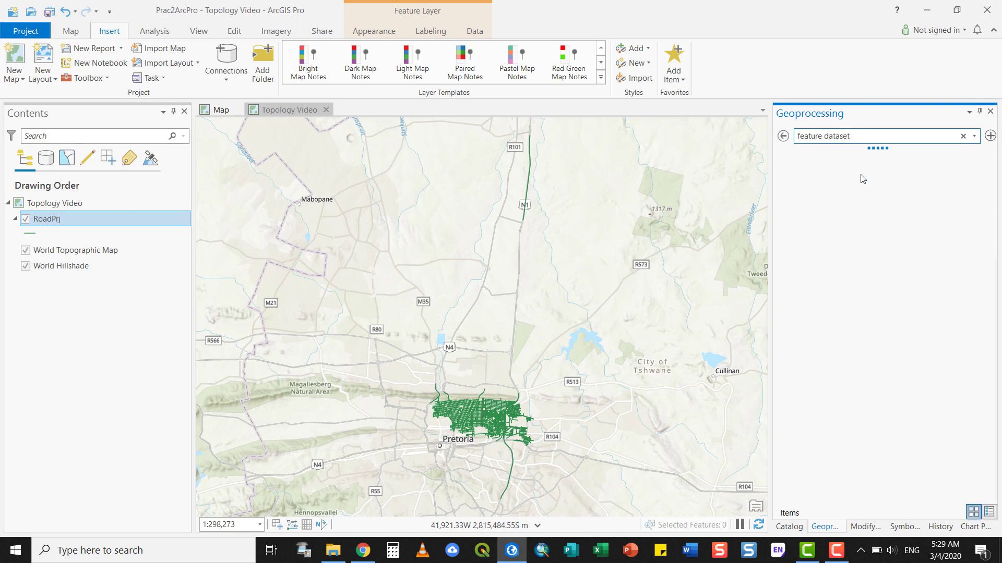
left_click(860, 170)
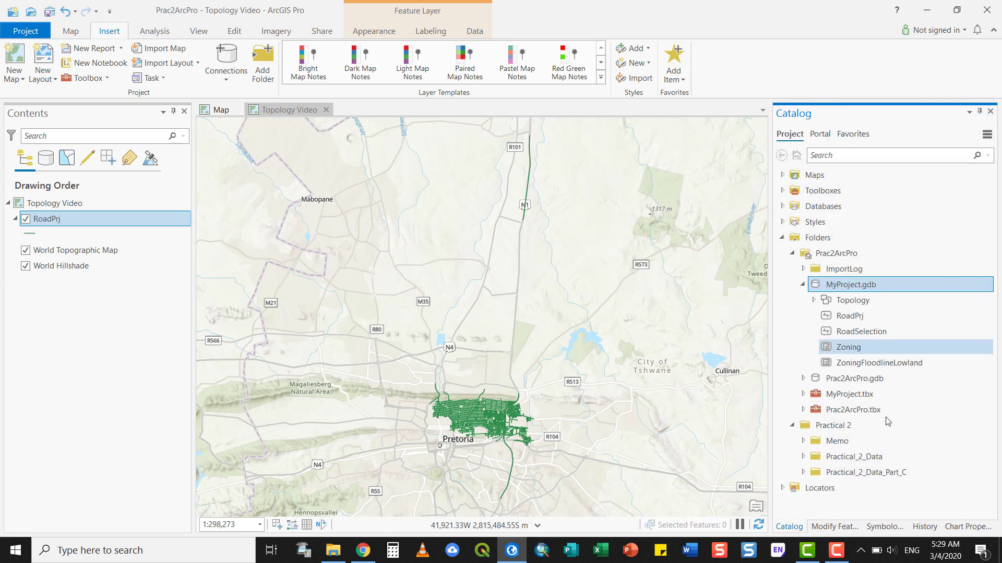
Drag RoadSelection from MyProject.gdb onto the map, above RoadPrj
left_click(856, 305)
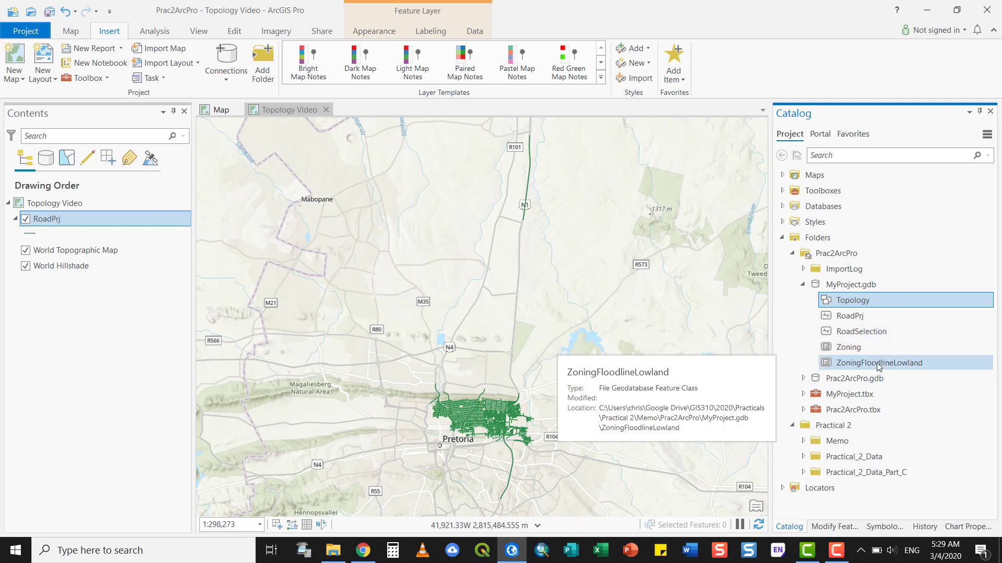
left_click_drag(865, 332, 502, 267)
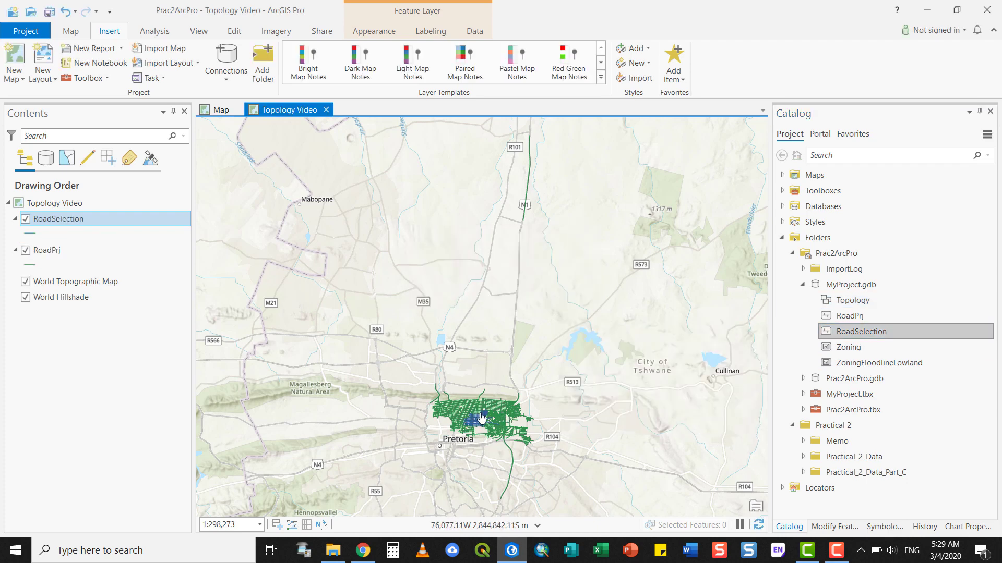
left_click(861, 365)
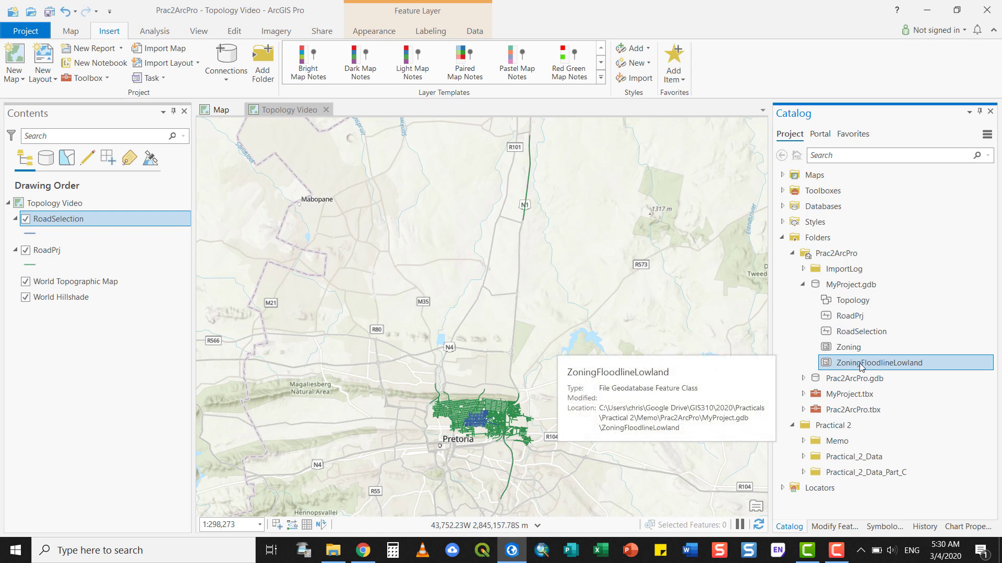
Rename ZoningFloodlineLowland to ZoningSelection and add Zoning to the map
left_click(861, 366)
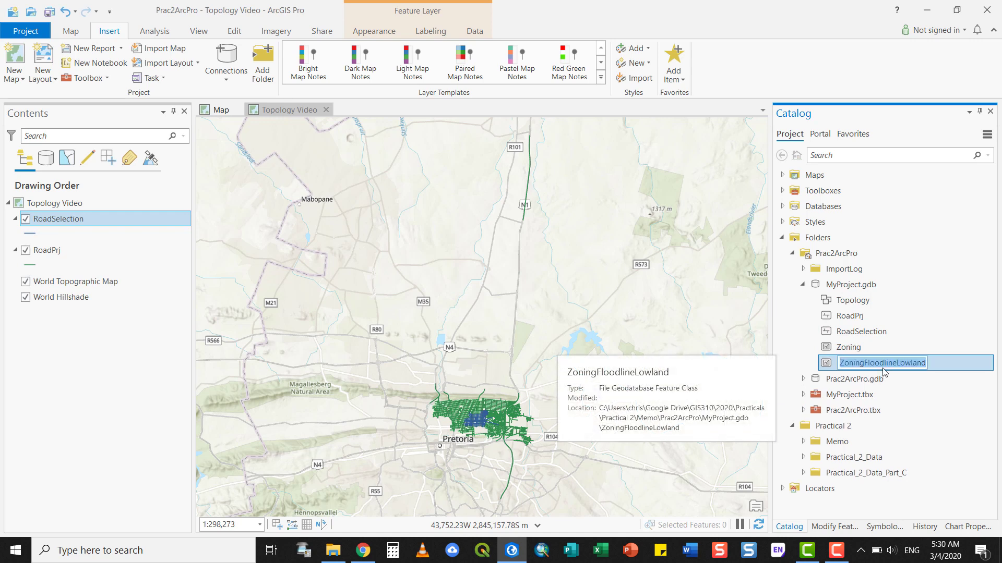
type("ZoningSelectio")
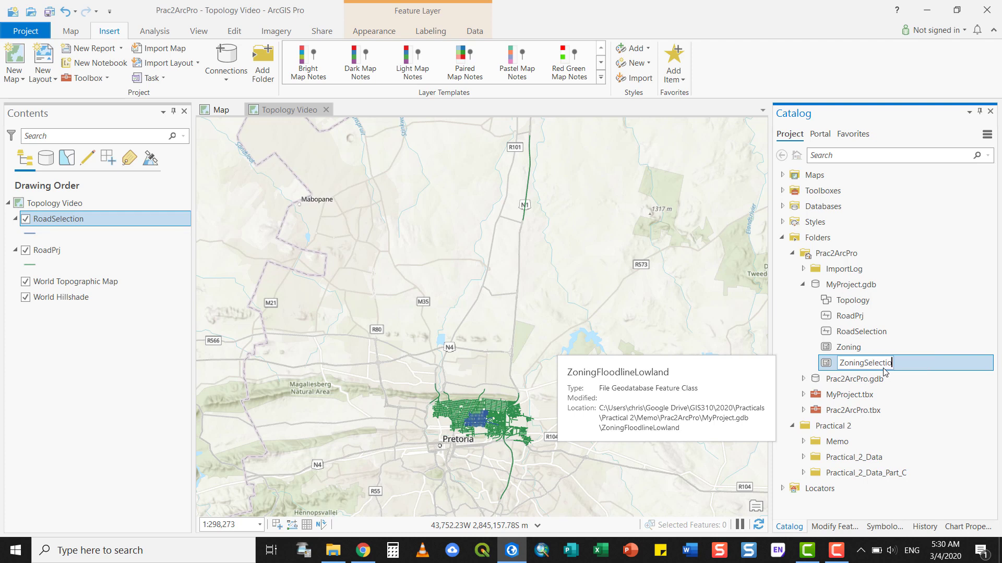
key("Escape")
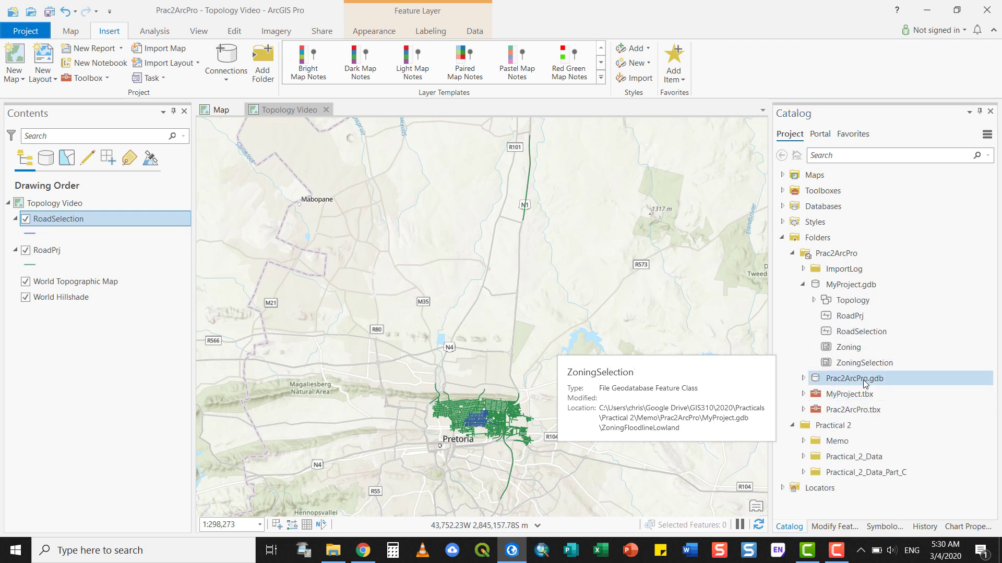
left_click_drag(856, 355, 517, 435)
left_click_drag(521, 394, 522, 395)
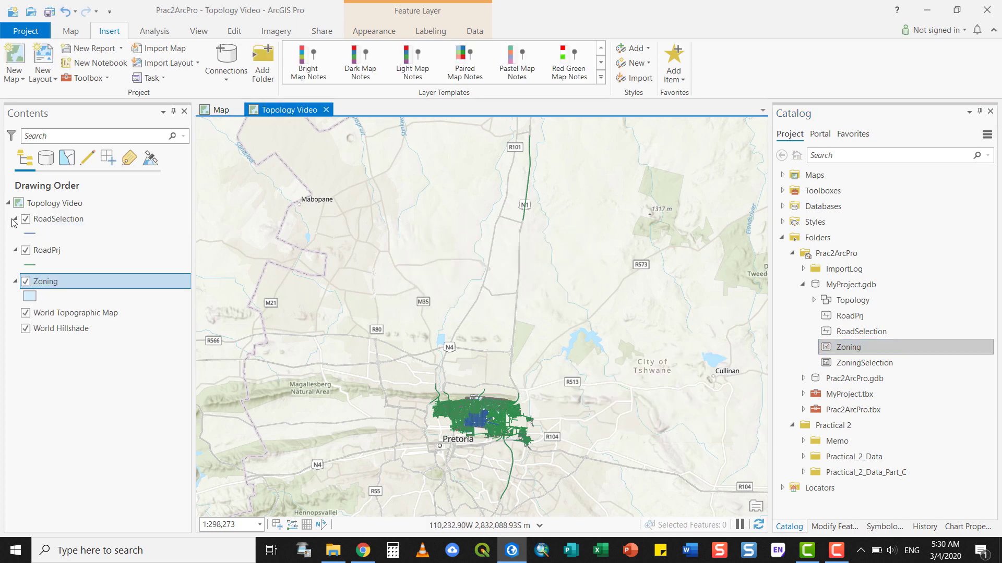
Hide RoadPrj and RoadSelection, add ZoningSelection to the map, and zoom to Pretoria
left_click(25, 249)
left_click(25, 218)
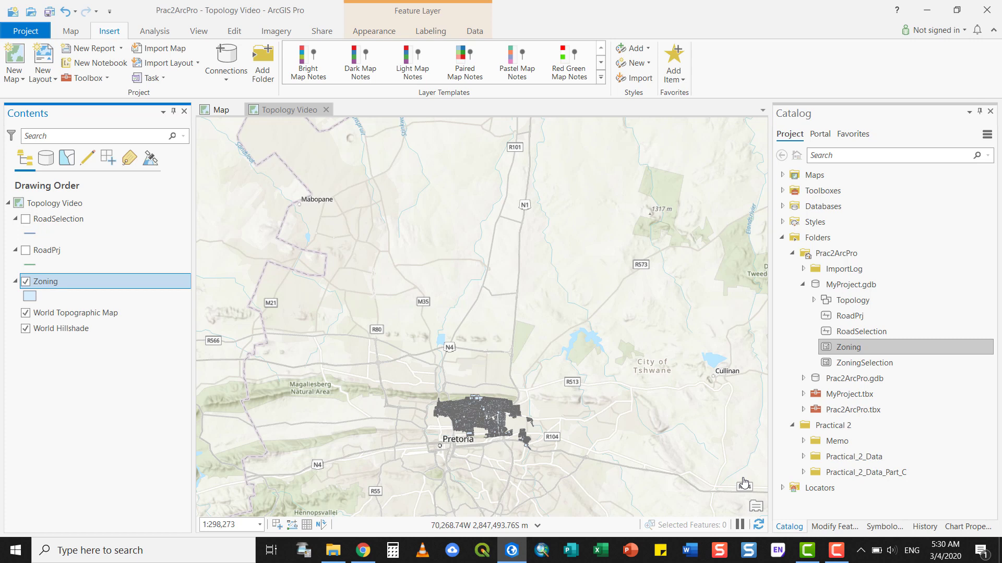
left_click_drag(853, 363, 486, 467)
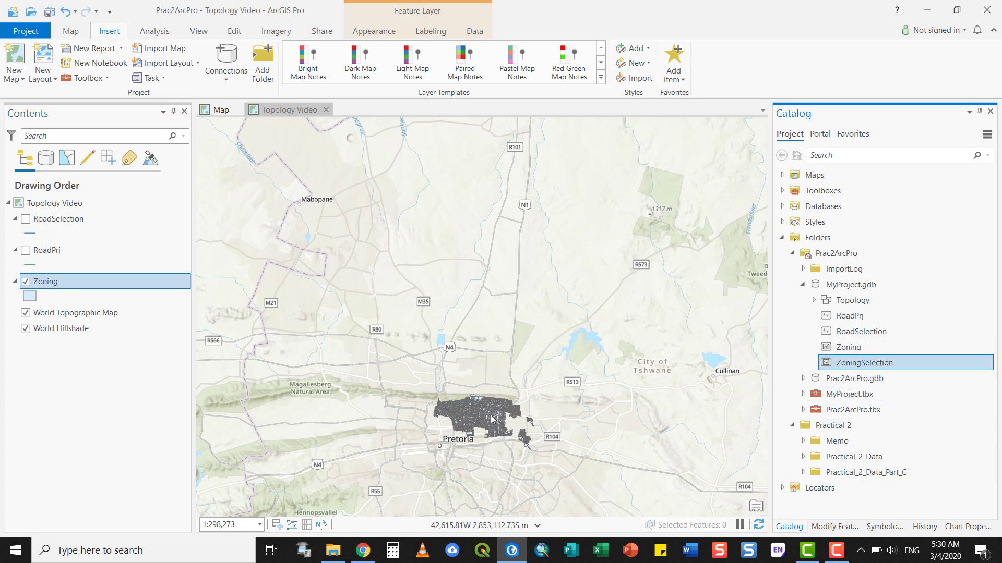
left_click_drag(492, 419, 492, 419)
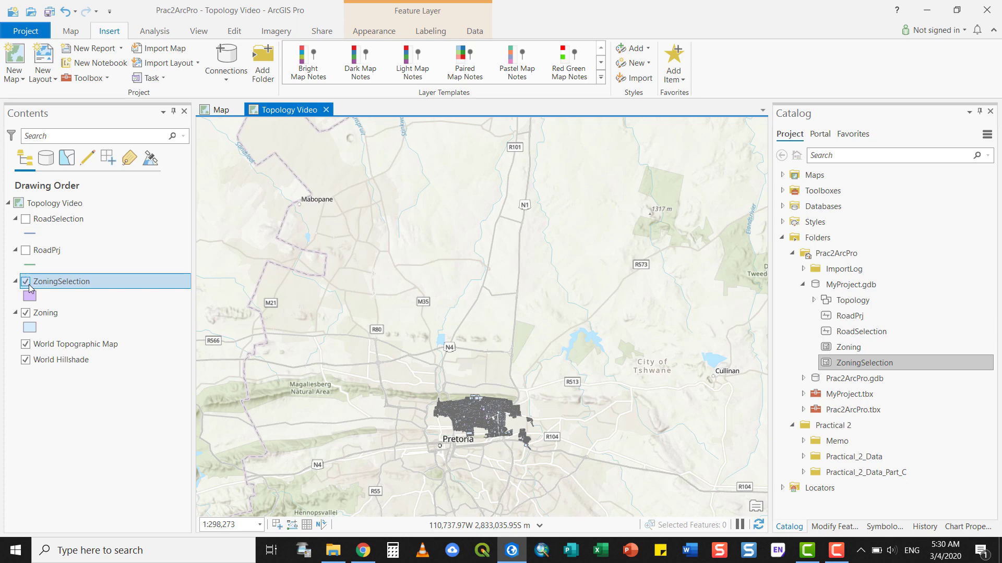
left_click(71, 32)
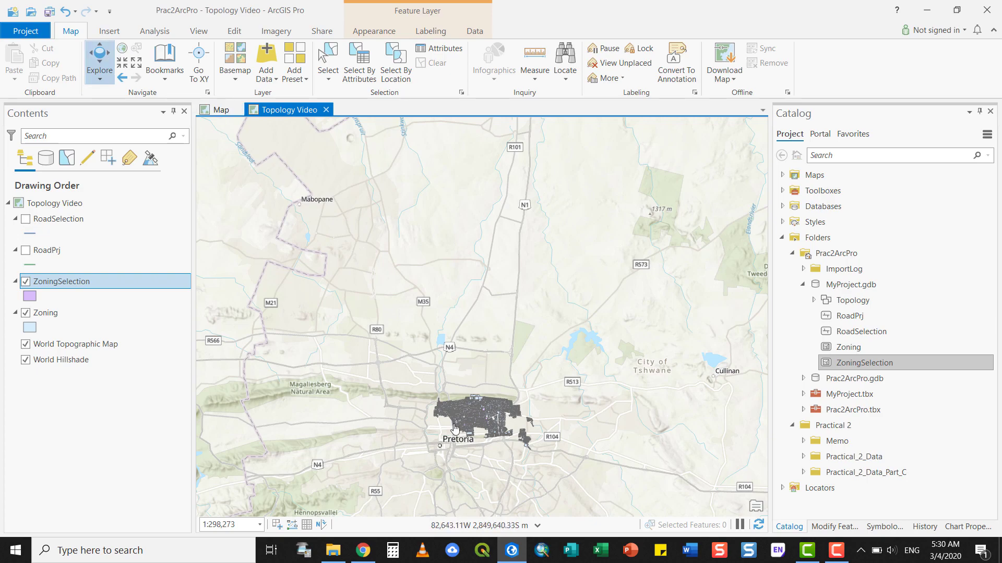
scroll(490, 423, "up", 4)
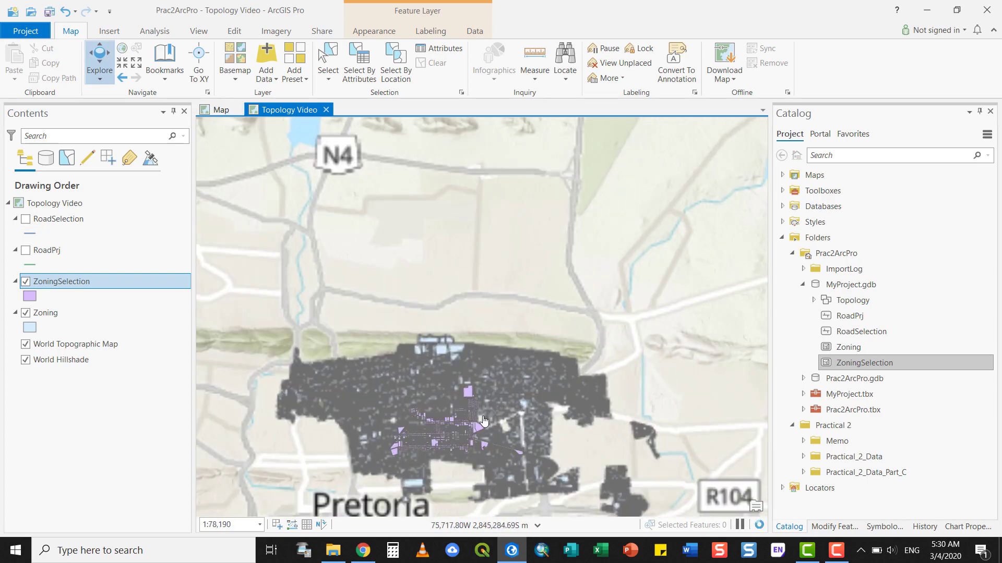
scroll(480, 420, "up", 3)
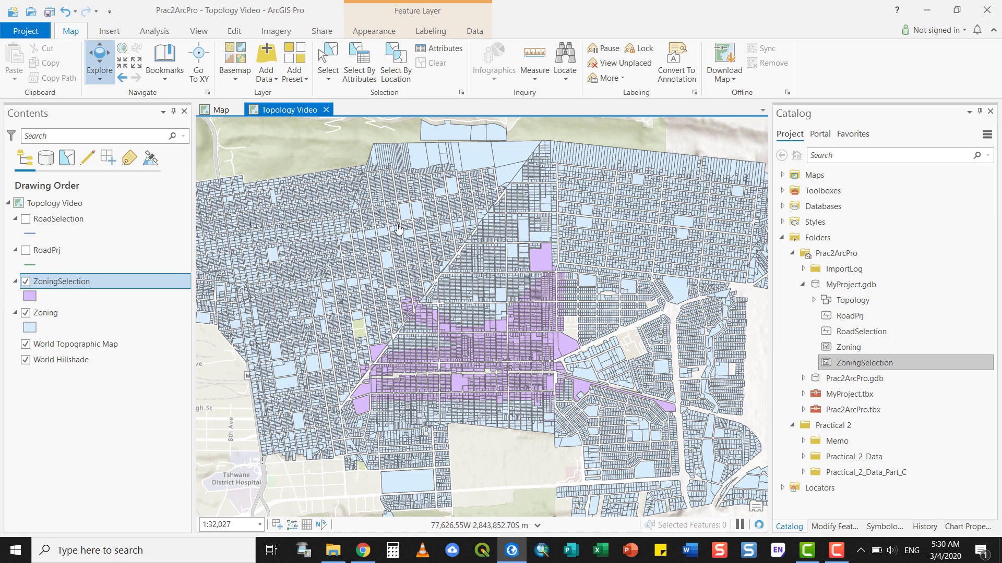
Toggle RoadPrj on and off, hide ZoningSelection, and select it in the Catalog
left_click(25, 251)
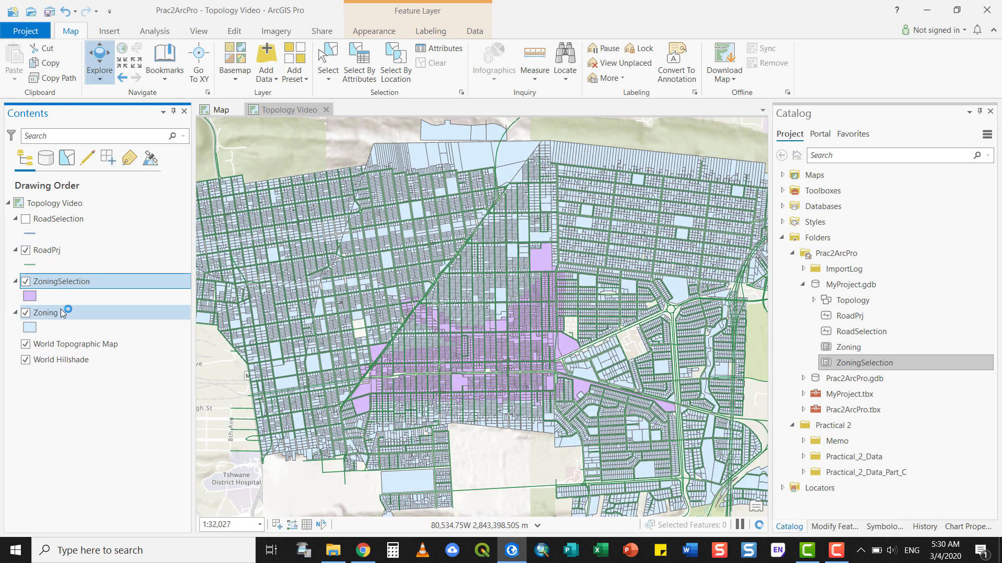
left_click(25, 251)
left_click(25, 282)
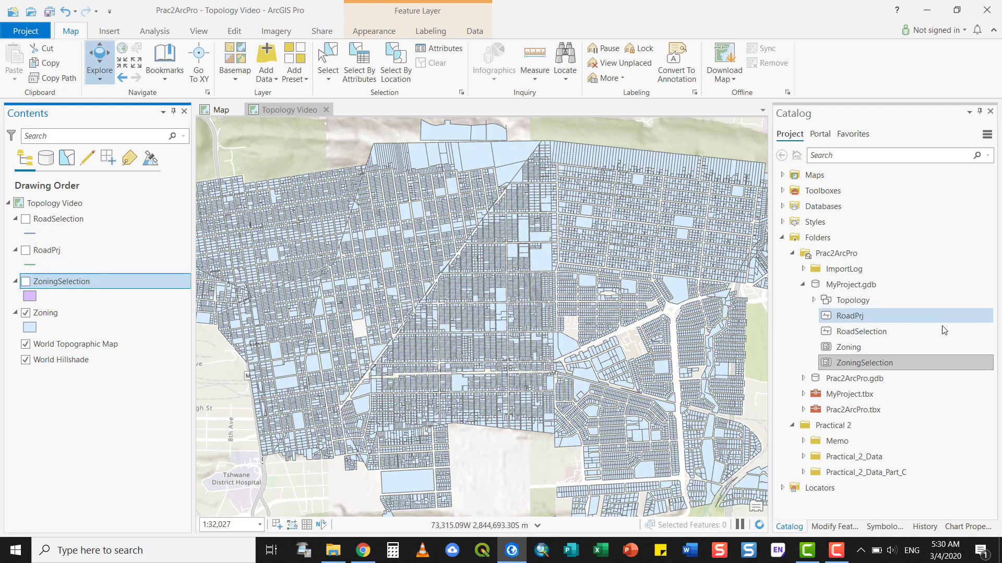
left_click(872, 360)
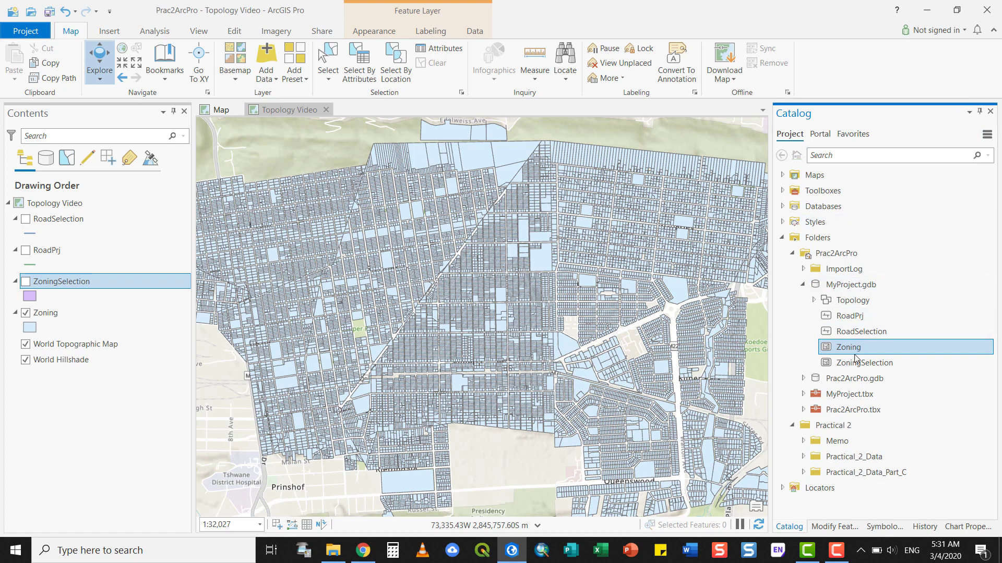
left_click_drag(850, 352, 855, 301)
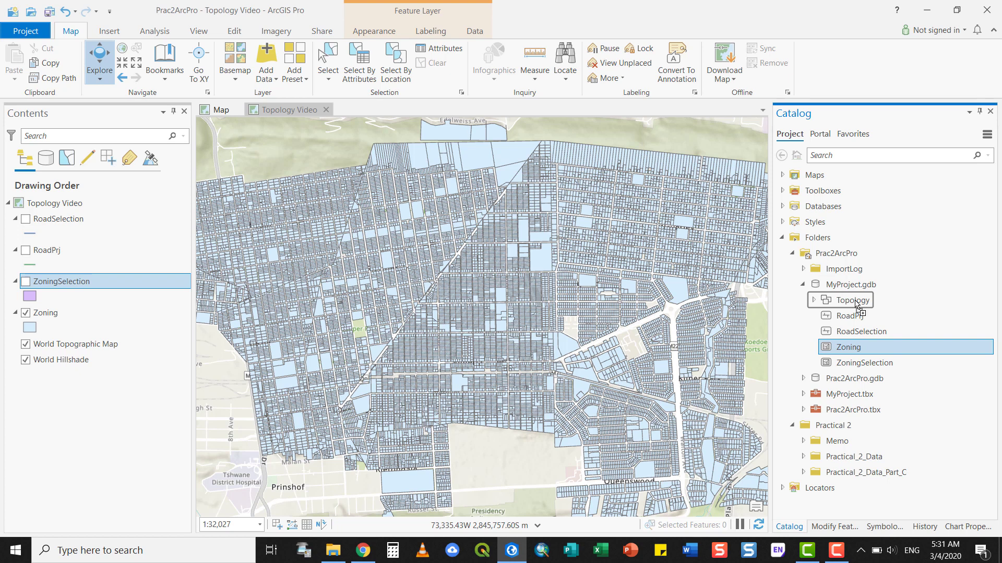
left_click_drag(855, 305, 856, 305)
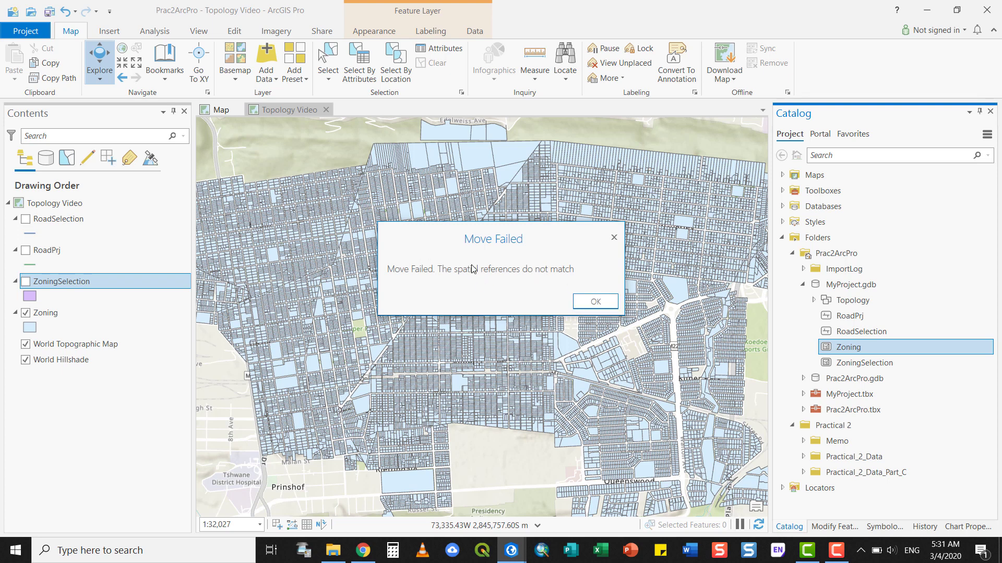
left_click(596, 301)
right_click(848, 346)
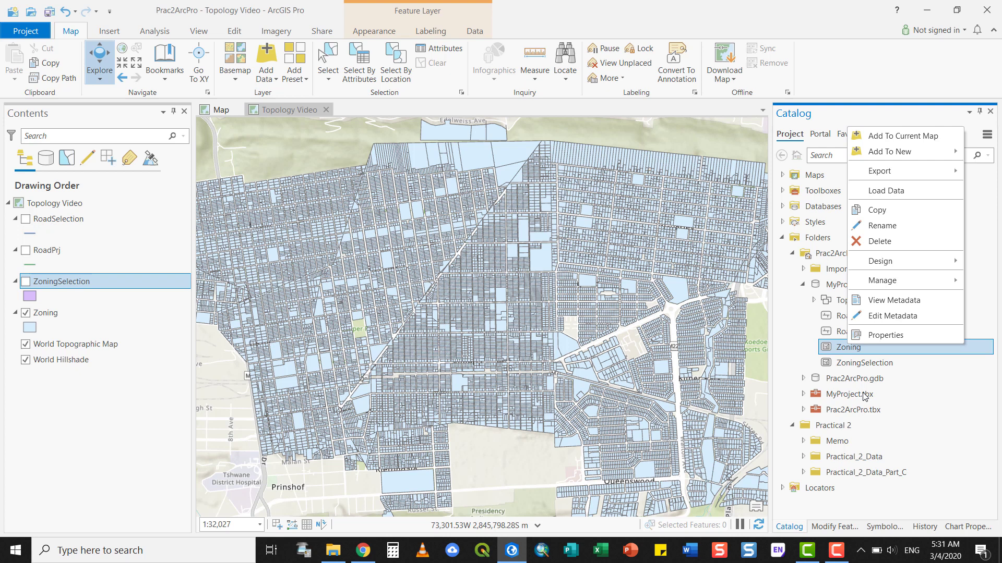
left_click(874, 335)
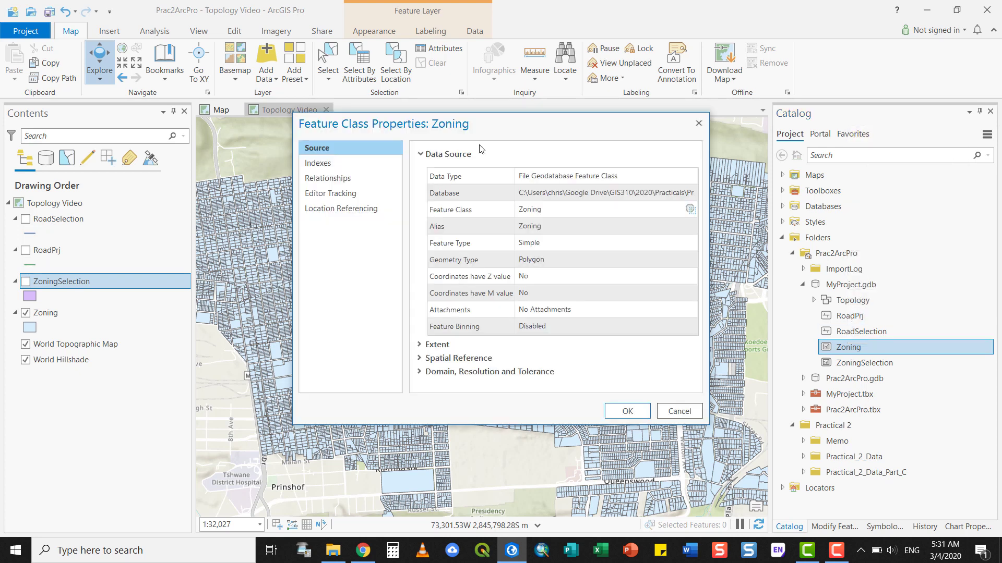
left_click(482, 359)
left_click(464, 365)
left_click(465, 374)
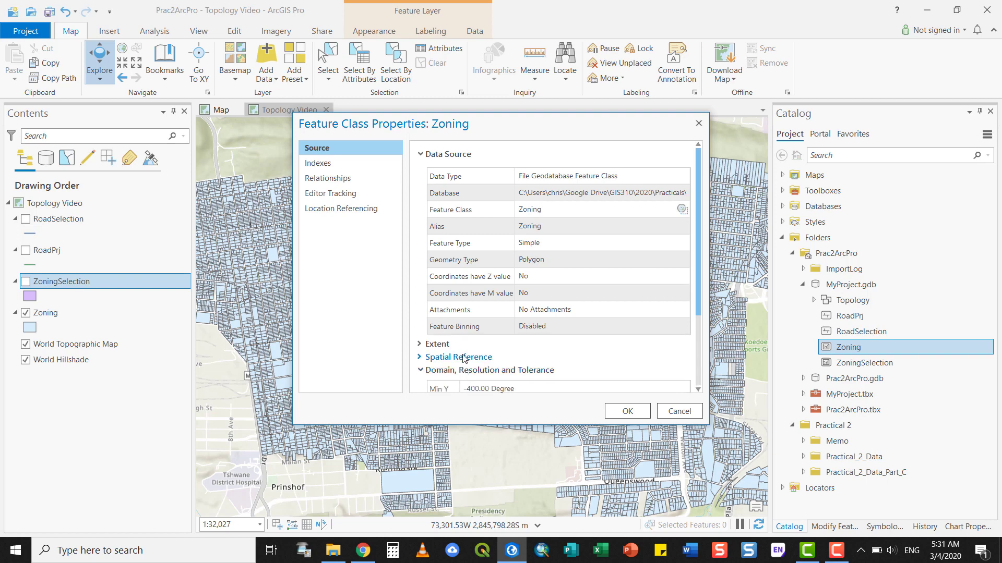
left_click(464, 359)
scroll(577, 287, "down", 3)
scroll(577, 287, "down", 3)
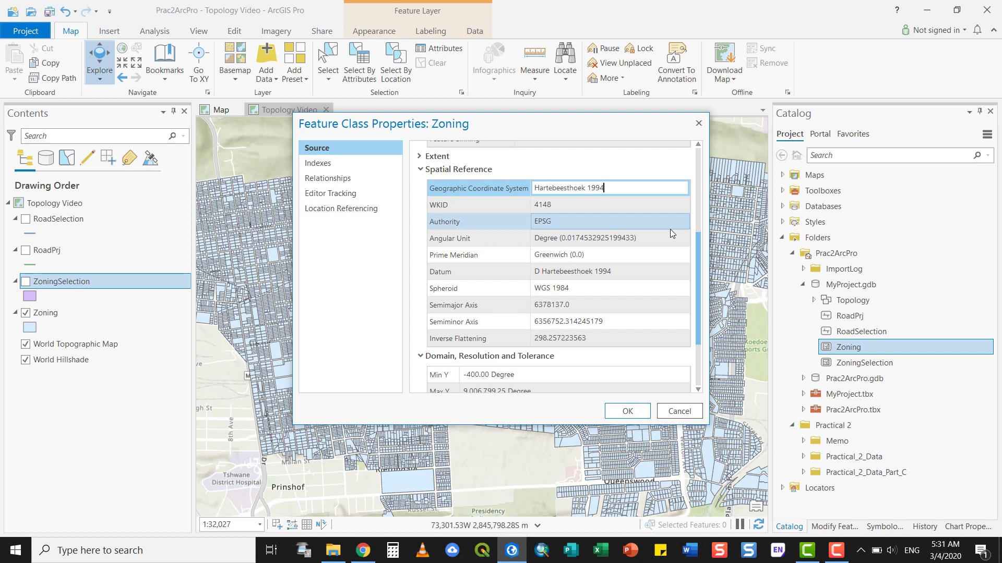
left_click(627, 411)
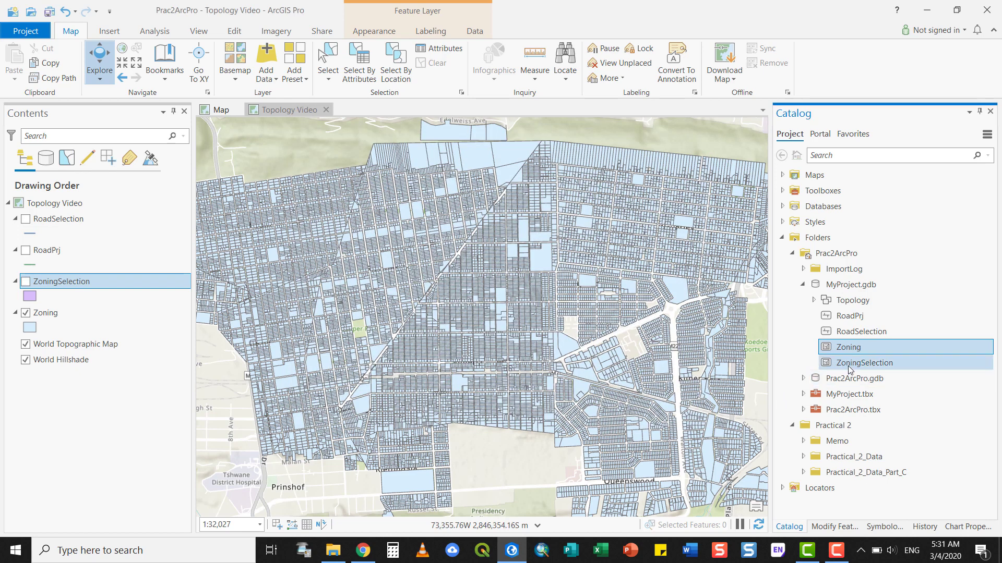
Review ZoningSelection's properties, then move it into the Topology feature dataset
right_click(847, 365)
left_click(910, 416)
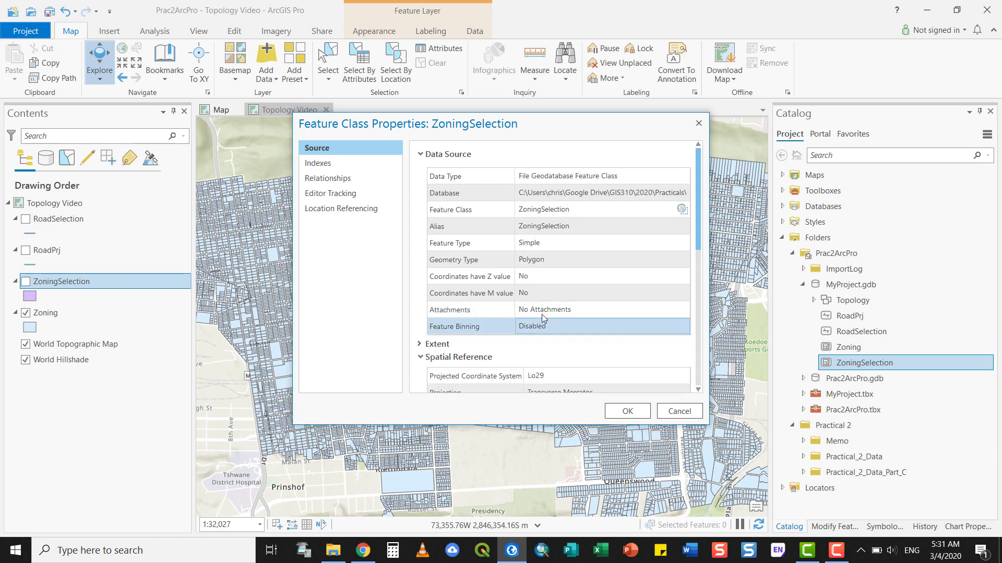
scroll(574, 311, "down", 3)
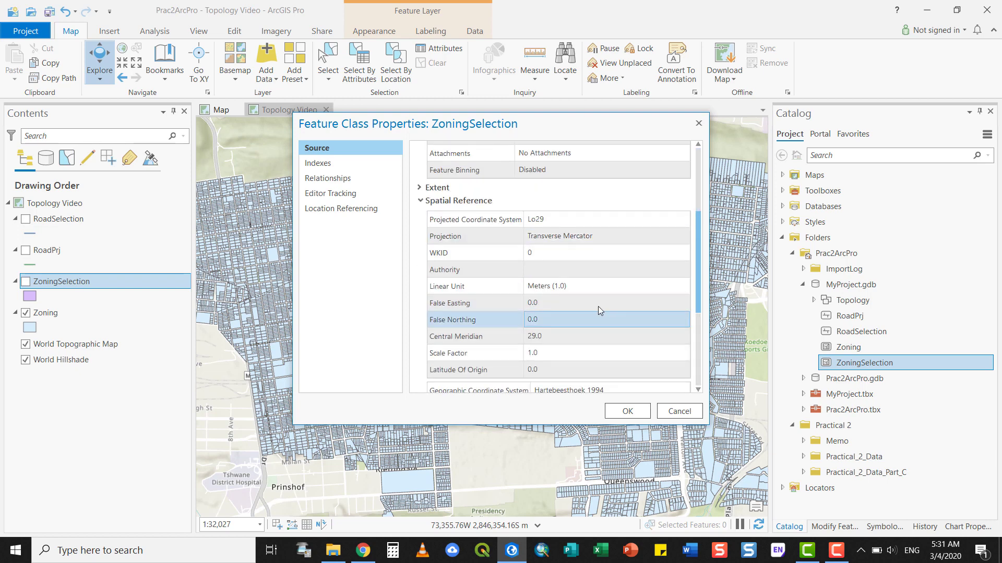
left_click(680, 411)
left_click_drag(837, 357, 852, 303)
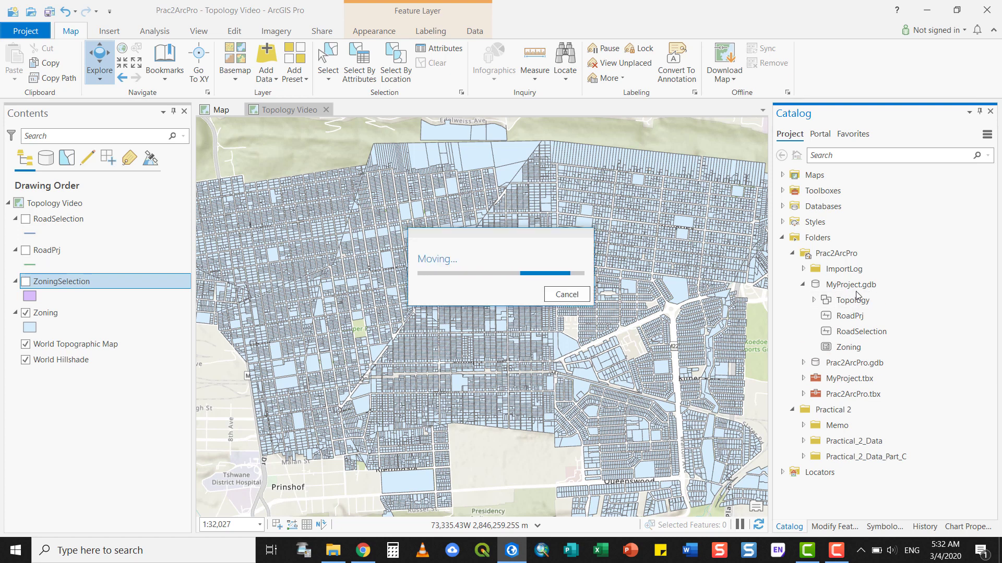
left_click(813, 301)
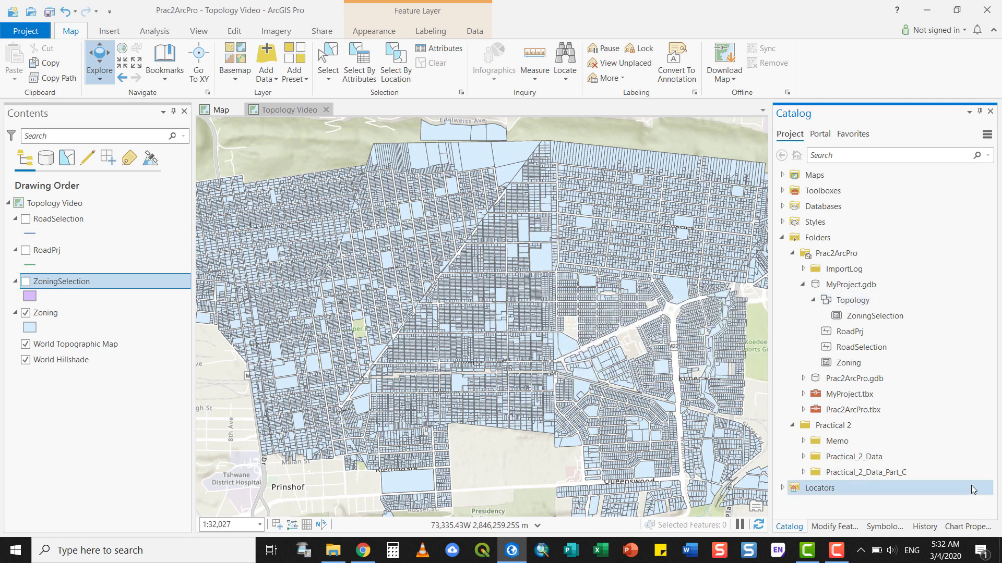
Move RoadPrj into the Topology feature dataset and expand it to confirm
right_click(850, 336)
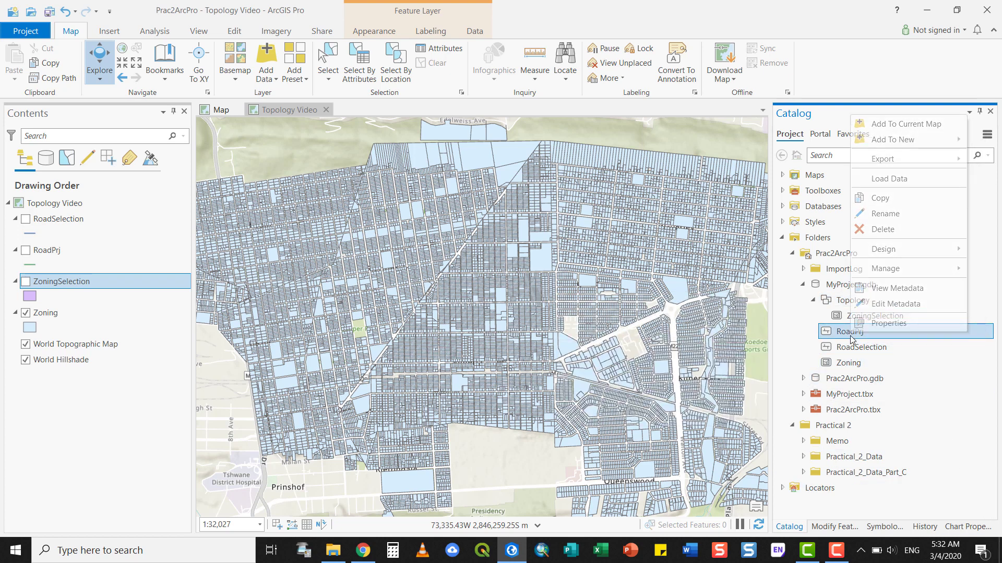
left_click(846, 349)
left_click(844, 334, "ctrl")
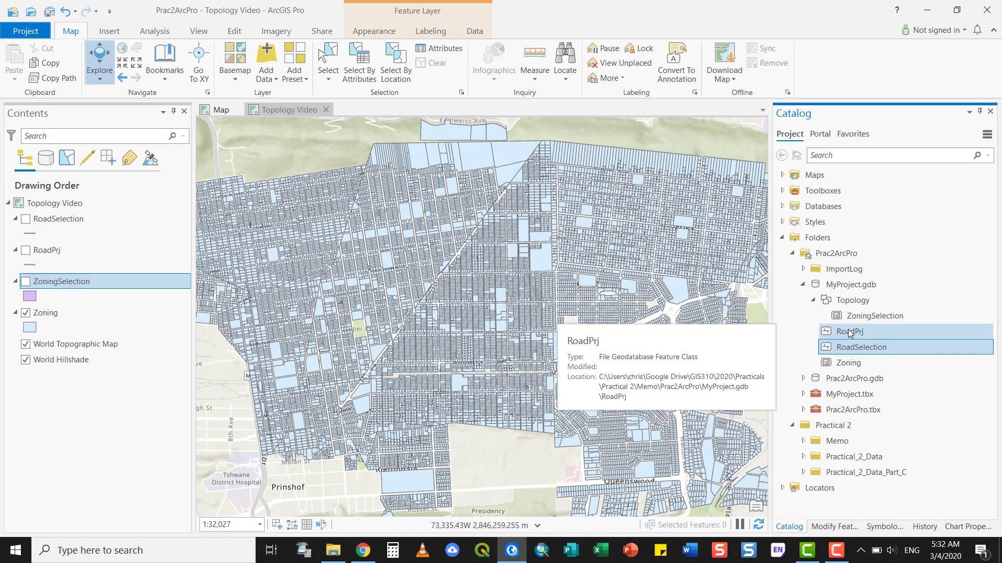
left_click_drag(852, 334, 857, 304)
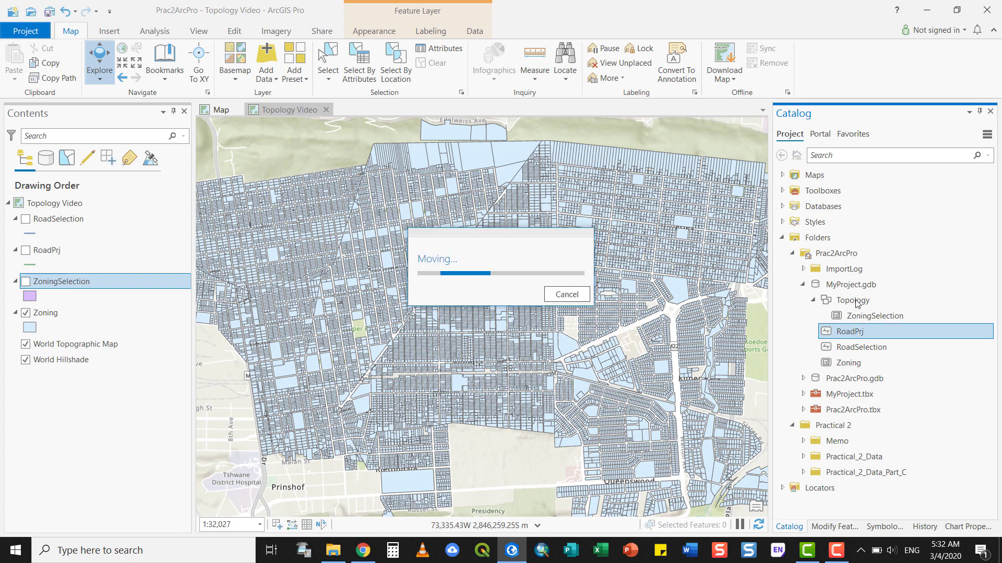
left_click(814, 301)
left_click(865, 348)
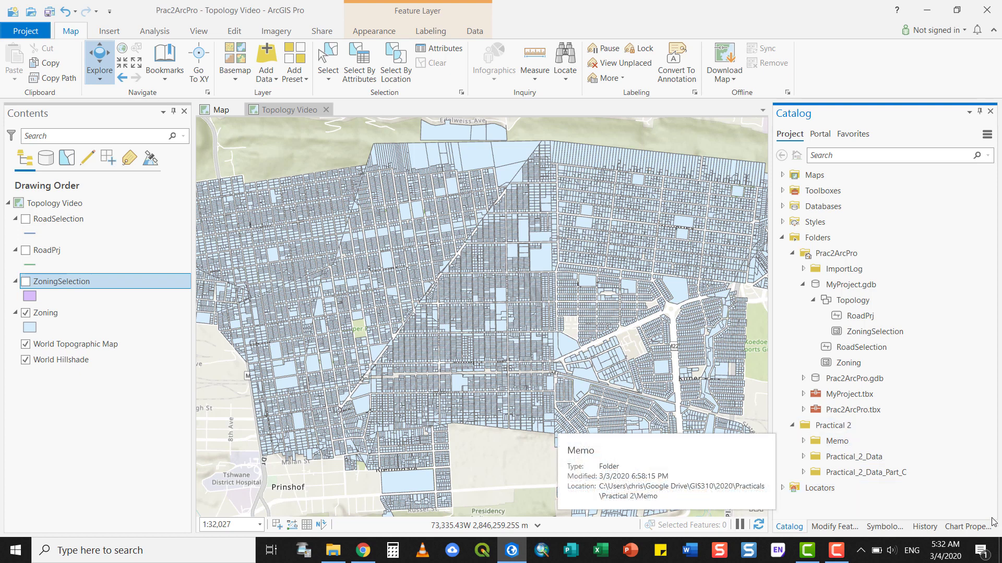
Start a new topology in the Topology feature dataset
left_click(856, 303)
right_click(855, 303)
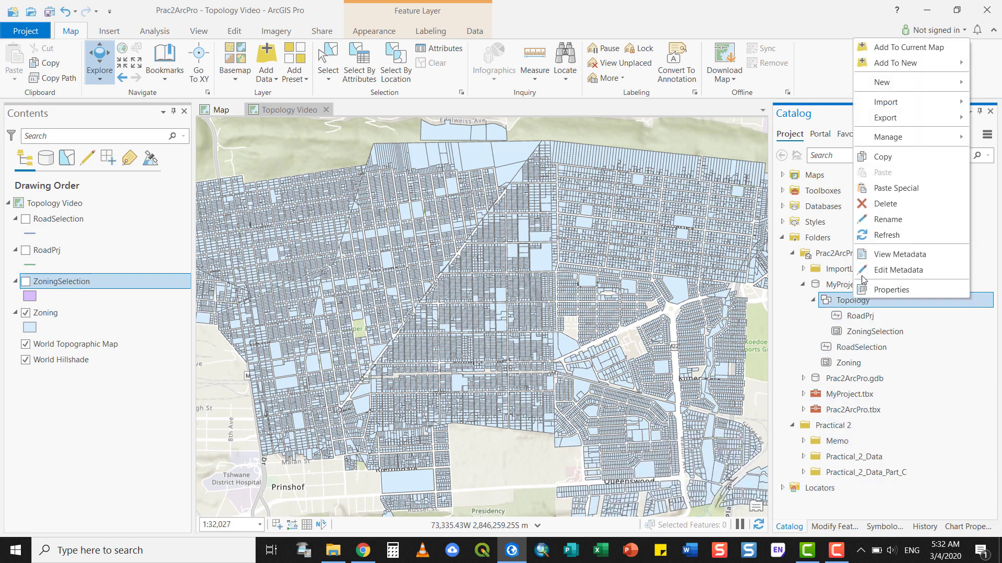
mouse_move(888, 92)
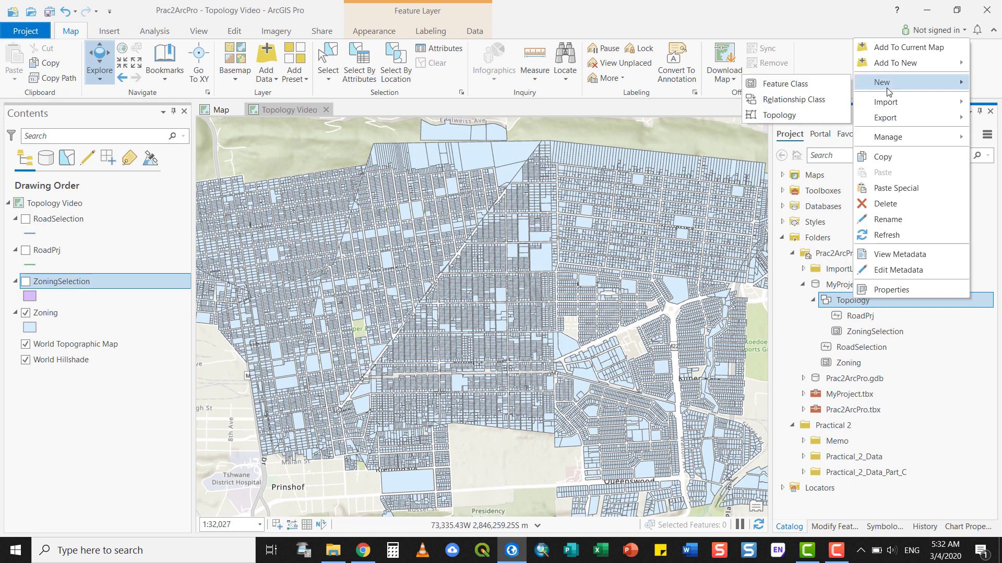
left_click(795, 119)
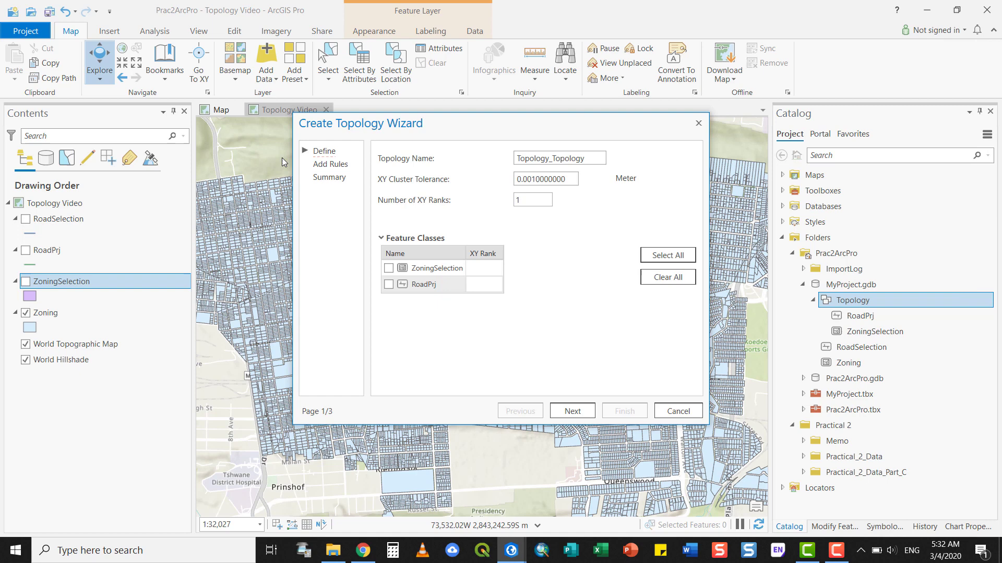
Include only ZoningSelection, leaving RoadPrj out, and check the 0.001 m XY tolerance
left_click(388, 269)
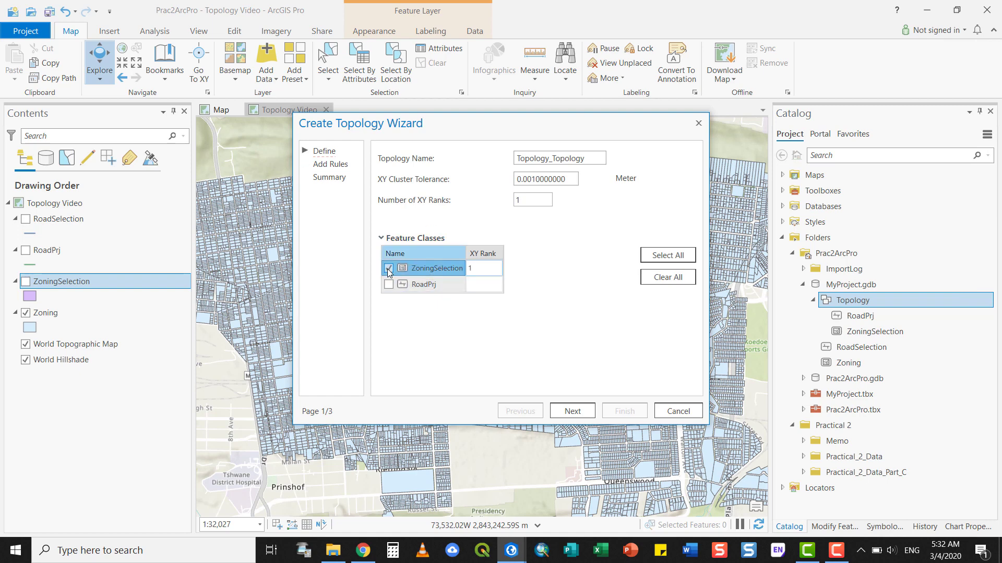
left_click(387, 284)
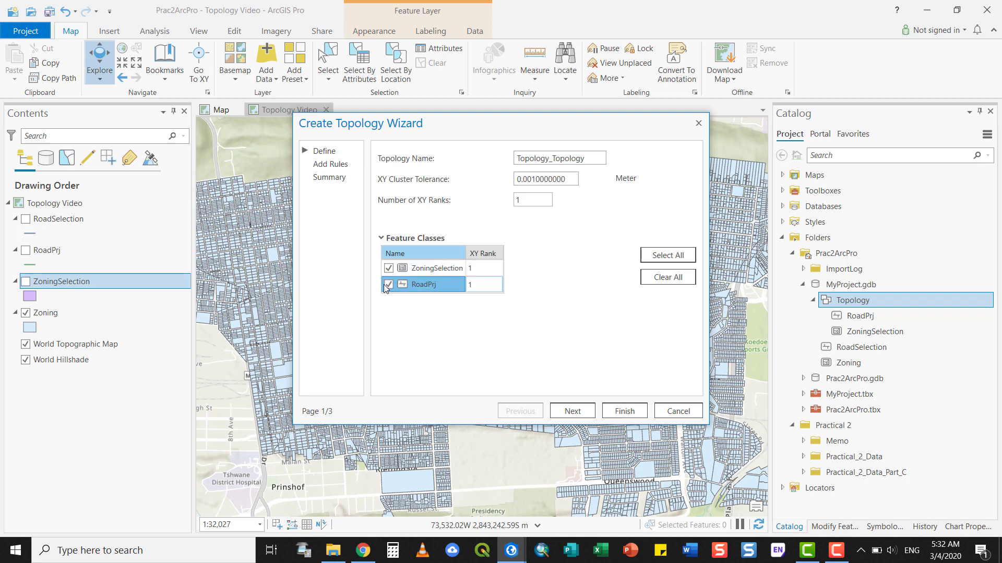
left_click(388, 285)
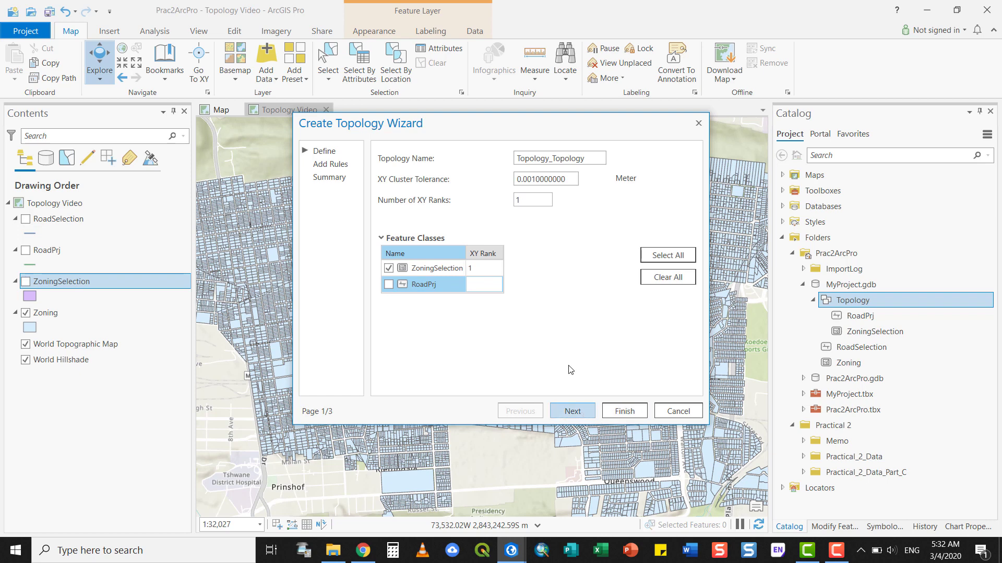
left_click(570, 176)
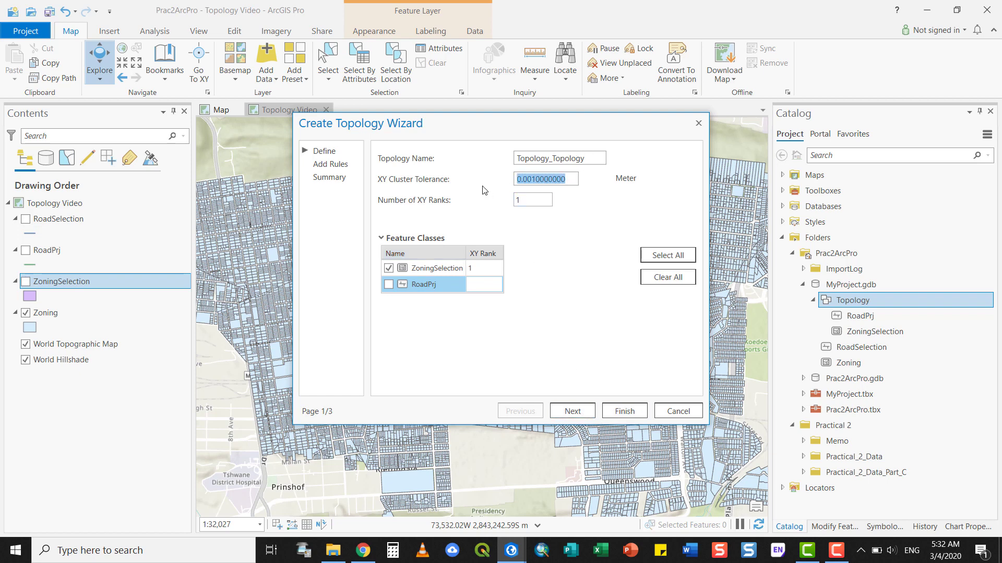
Add a Must Not Overlap (Area) rule on ZoningSelection and finish creating the topology
left_click(582, 412)
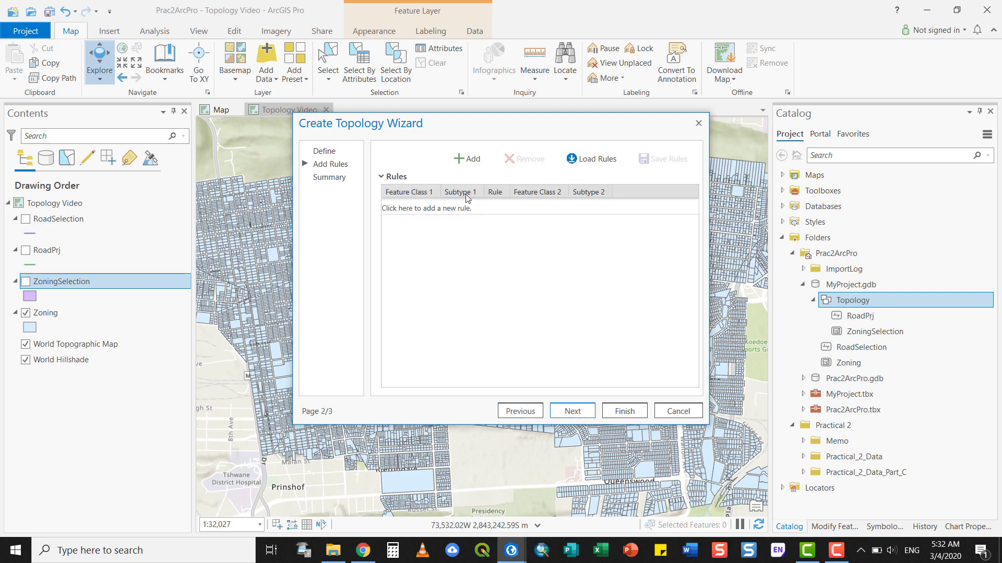
left_click(466, 159)
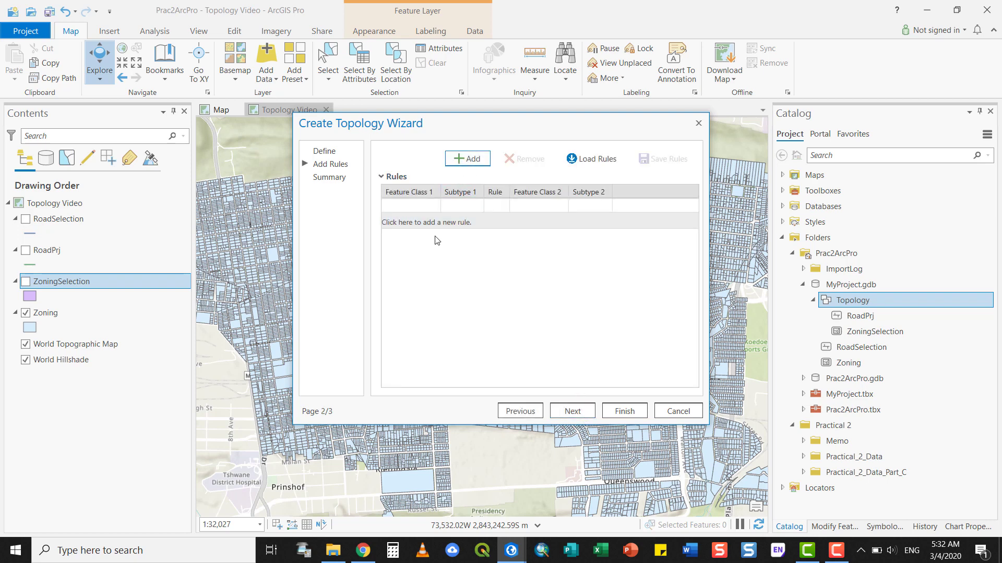
left_click(436, 204)
left_click(437, 208)
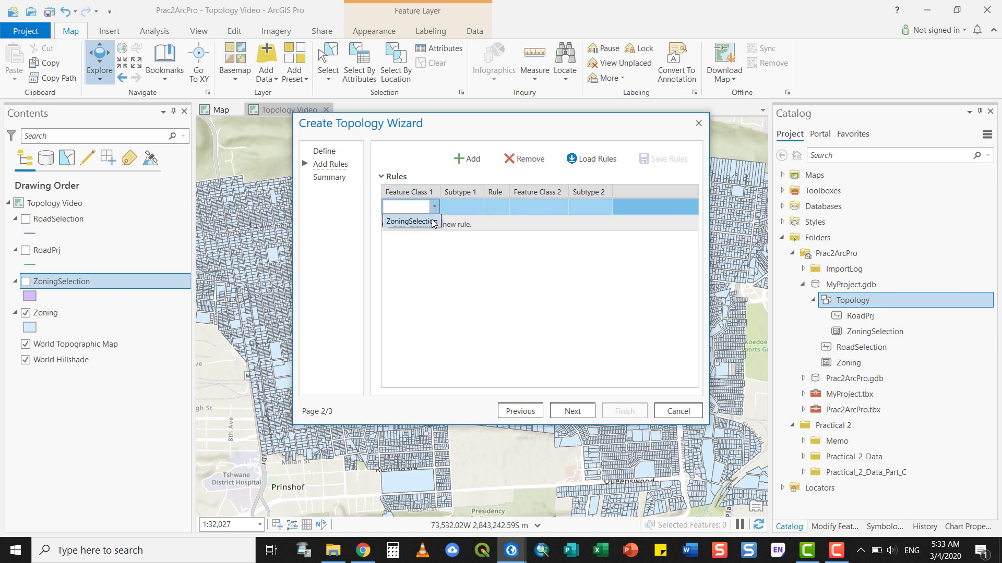
left_click(418, 222)
left_click(512, 208)
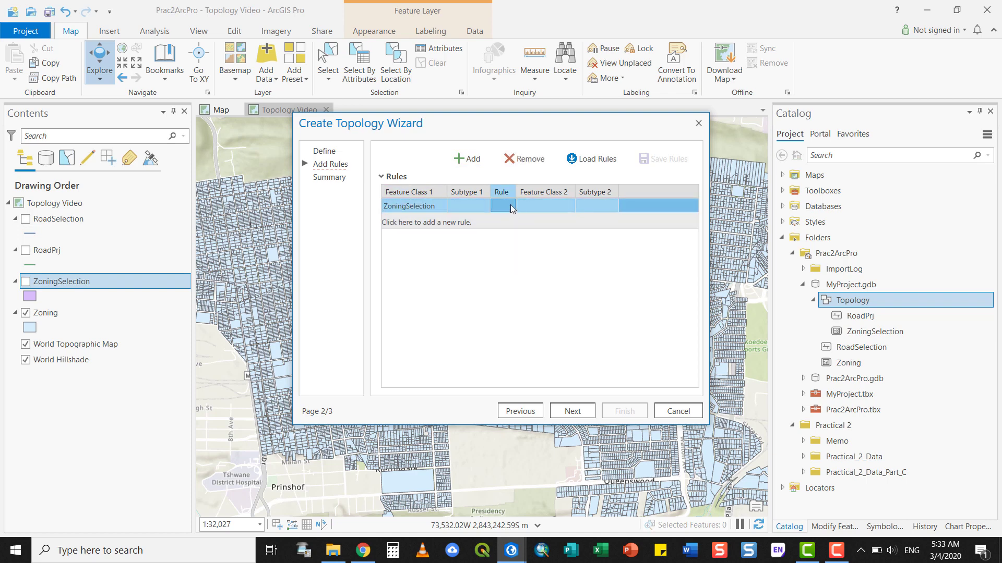
left_click(512, 207)
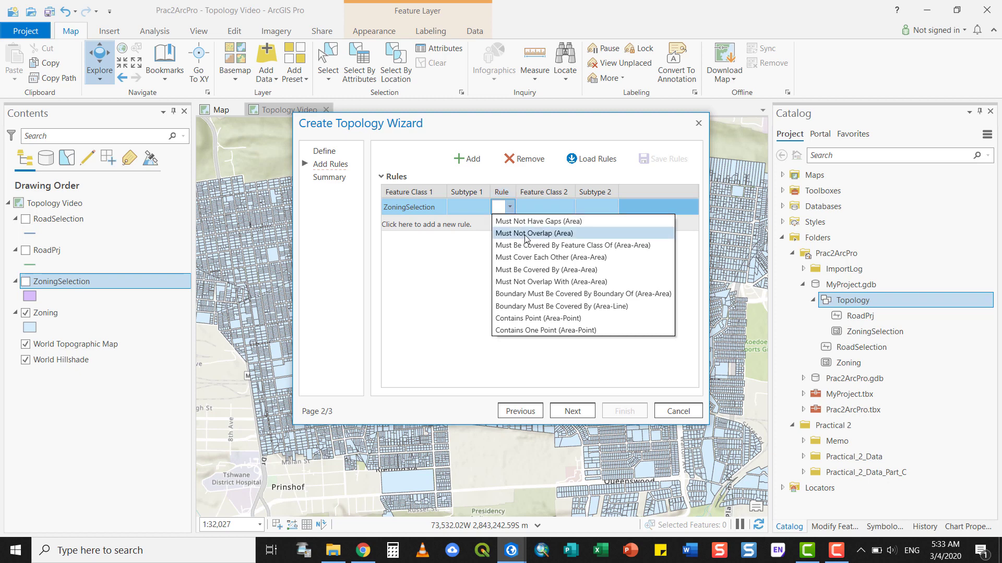
left_click(525, 239)
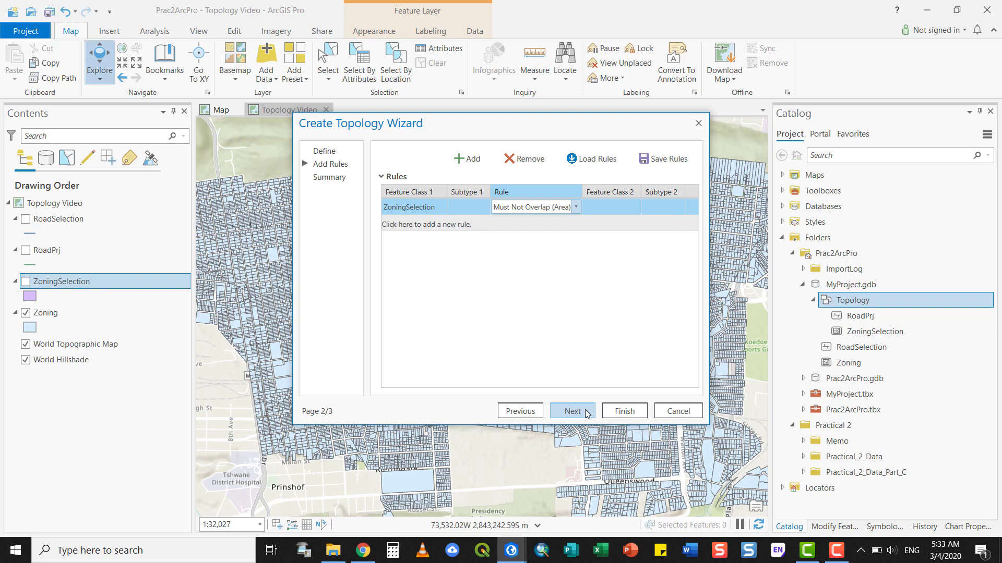
left_click(587, 412)
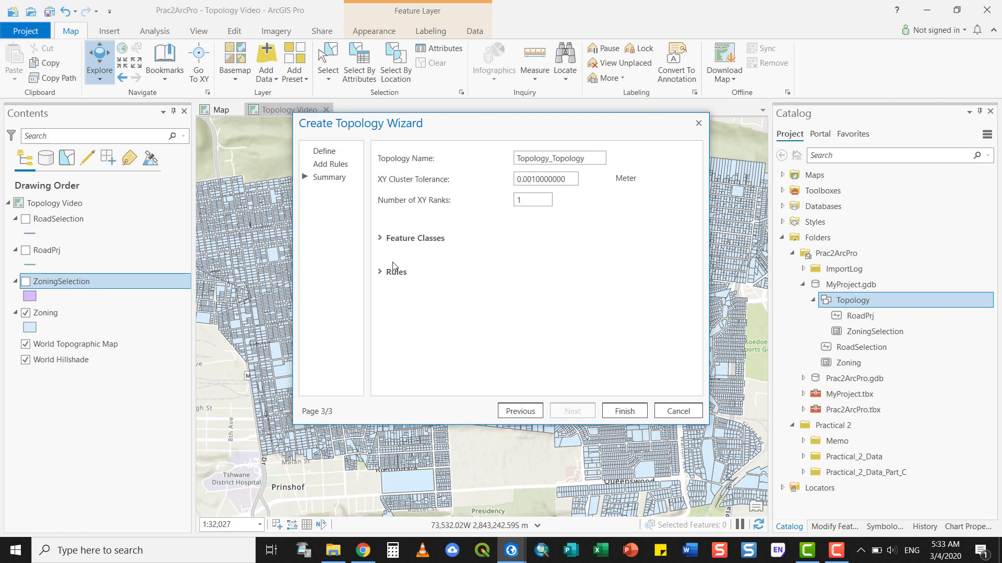
left_click(624, 411)
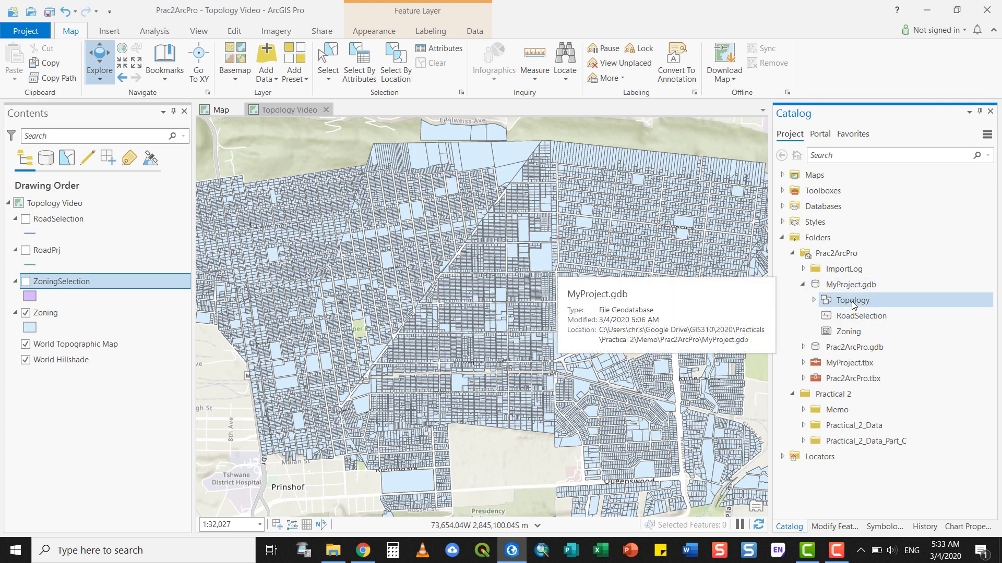
Expand the Topology dataset and remove the four old layers from the map
double_click(826, 301)
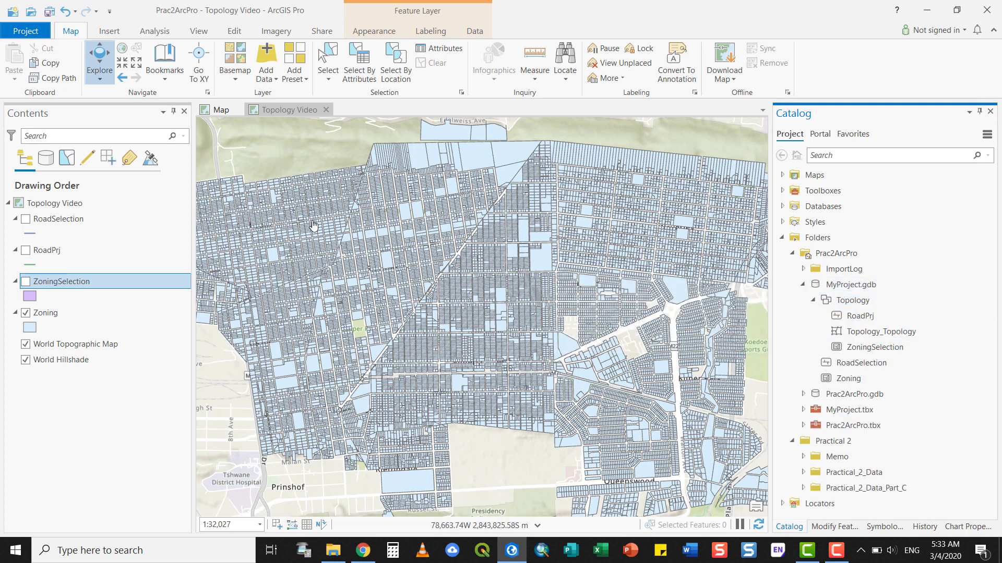
left_click(49, 312)
left_click(39, 222, "shift")
right_click(39, 222)
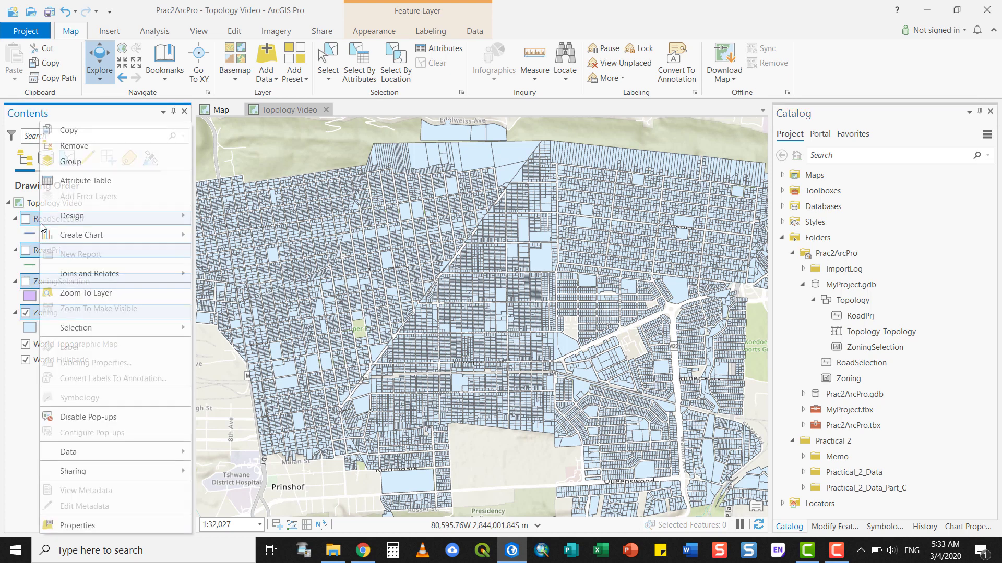
left_click(75, 146)
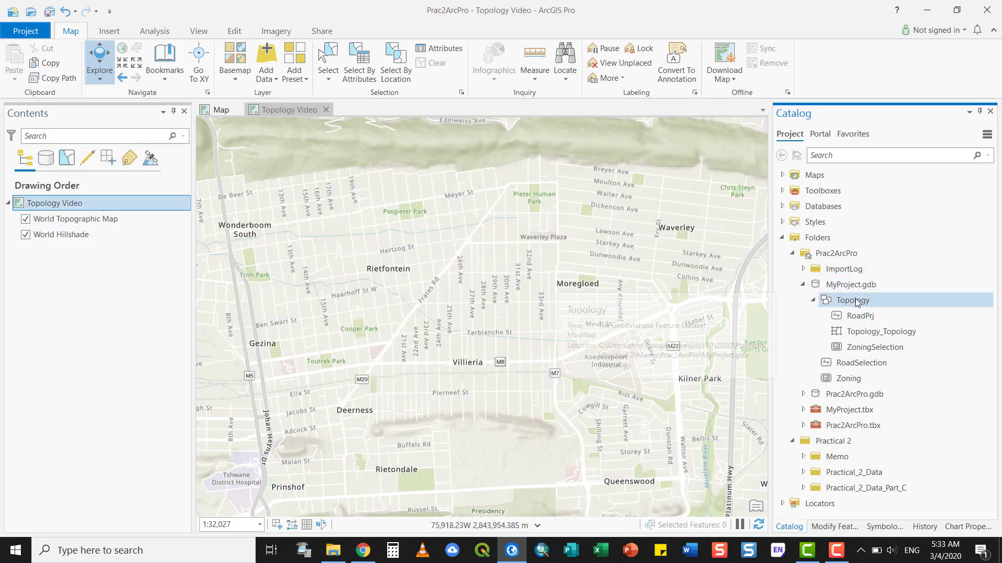
Add the Topology dataset to the map and zoom to the RoadPrj and ZoningSelection layers
left_click_drag(856, 303, 773, 390)
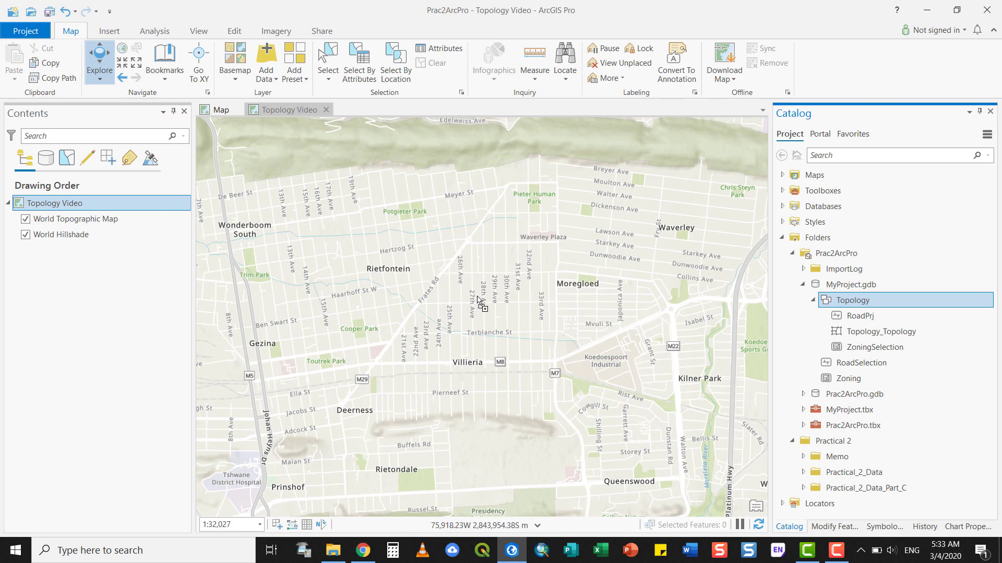
left_click_drag(478, 301, 477, 302)
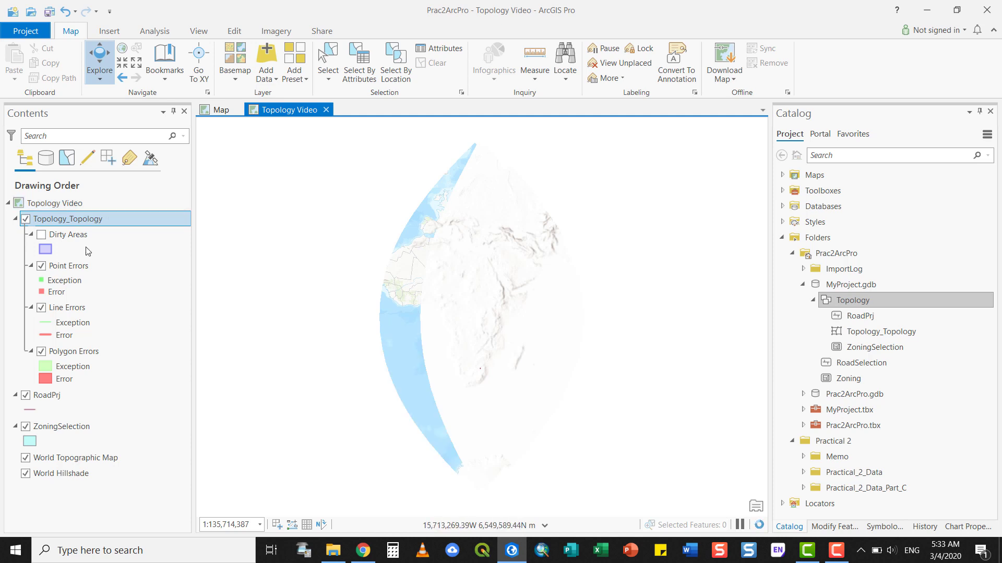
right_click(46, 394)
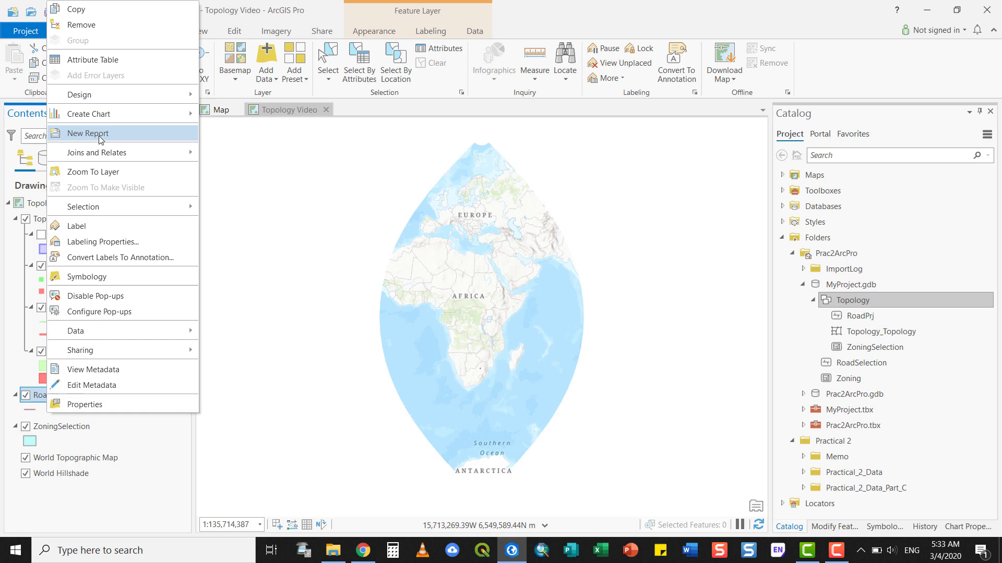
left_click(97, 173)
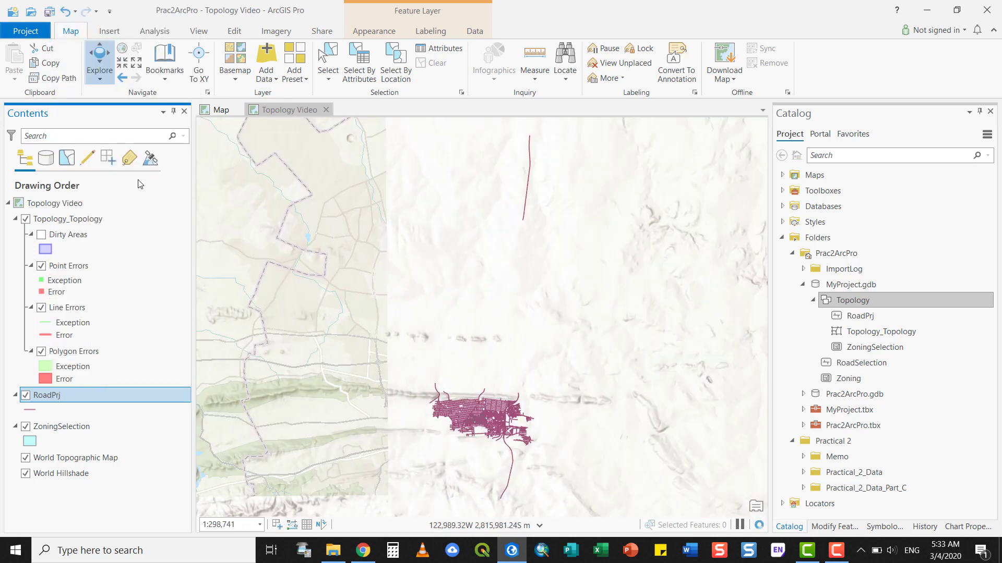
right_click(57, 426)
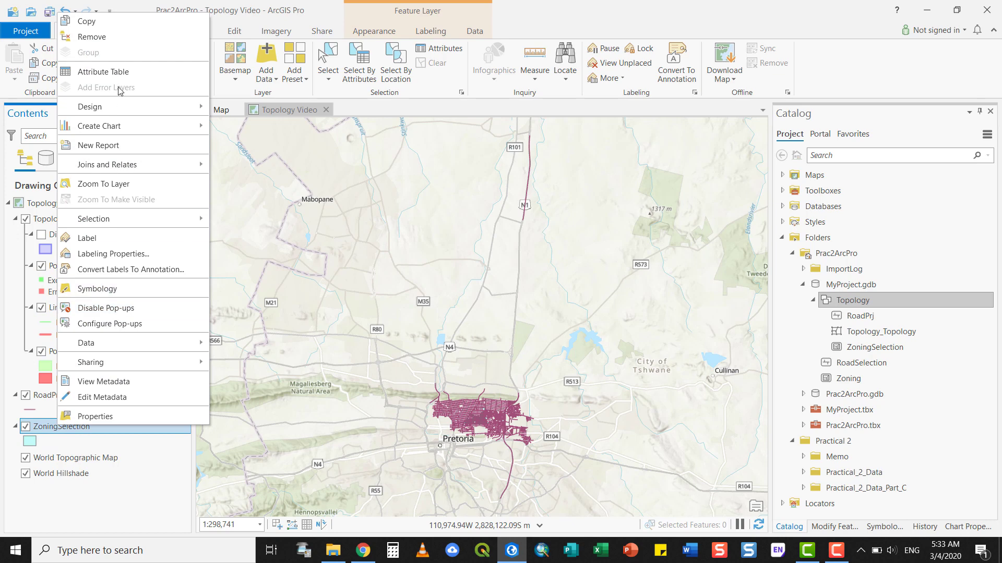
left_click(132, 184)
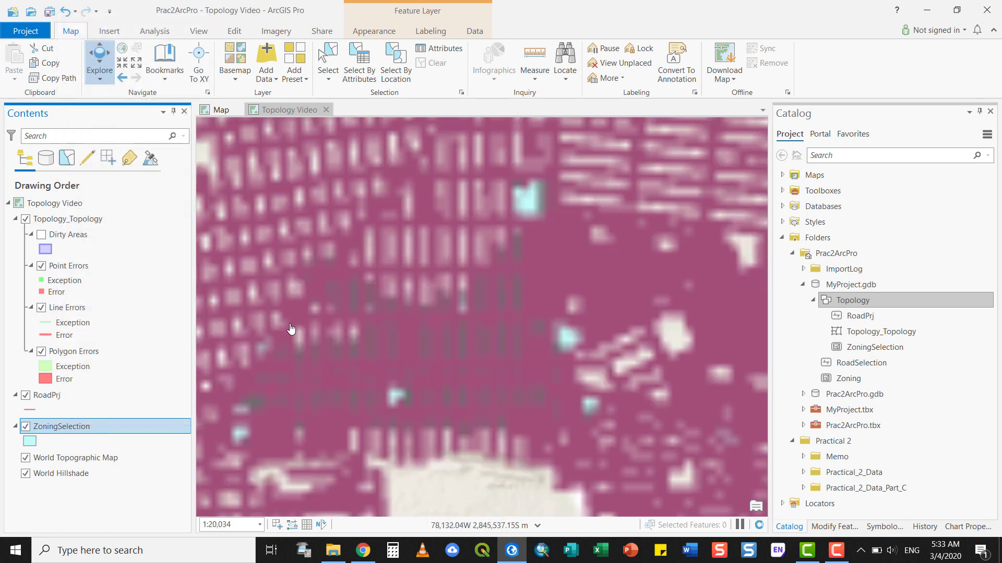